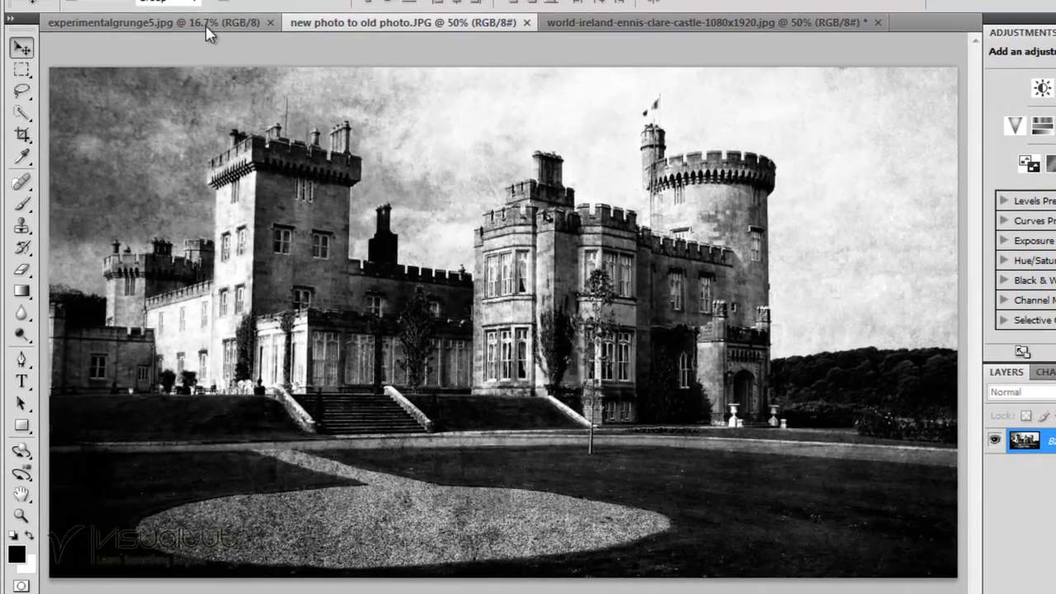
View the experimentalgrunge5.jpg texture, then bring the castle photo document back to the front
left_click(205, 25)
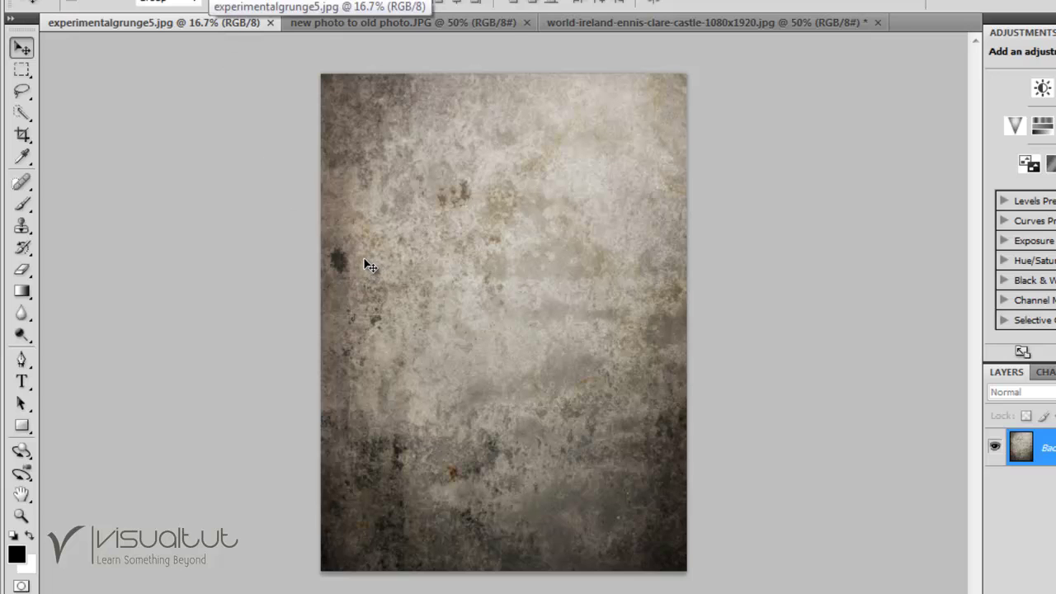
left_click(606, 22)
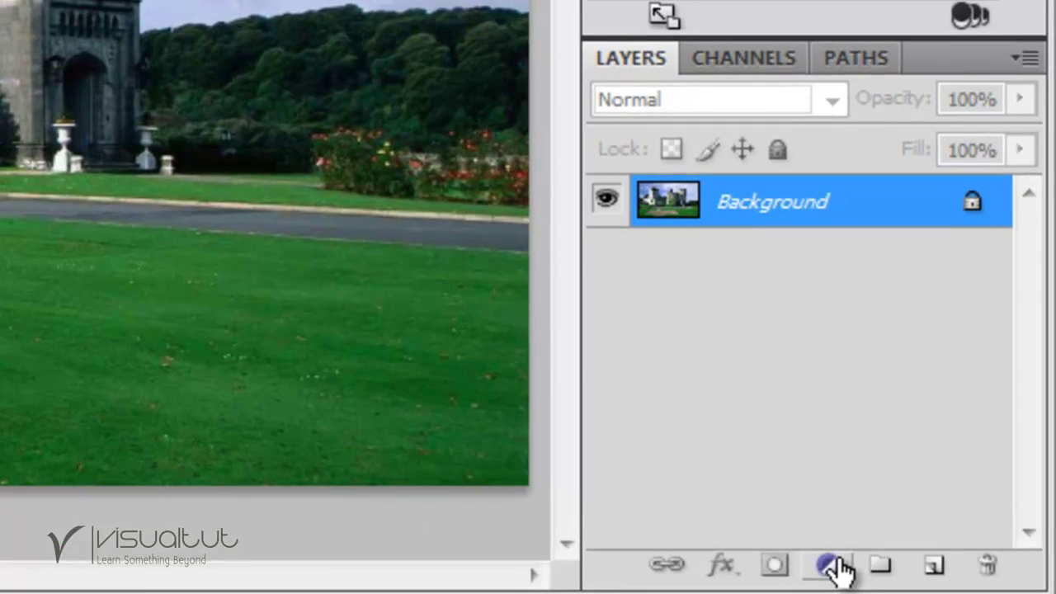
Add a Levels adjustment layer with input levels 8, 0.81 and 244, toggling it to compare
left_click(846, 568)
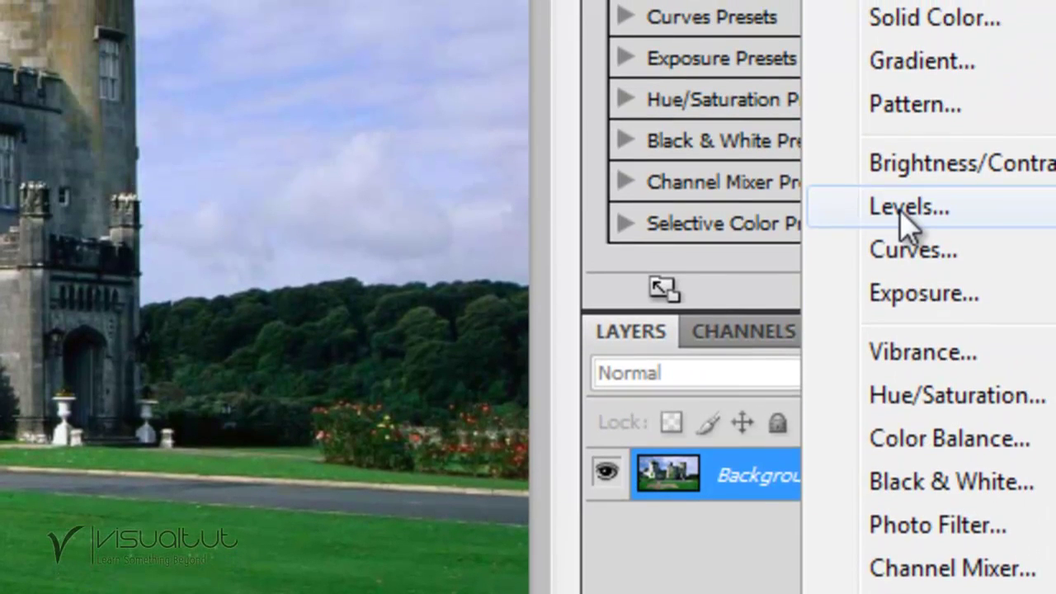
left_click(900, 209)
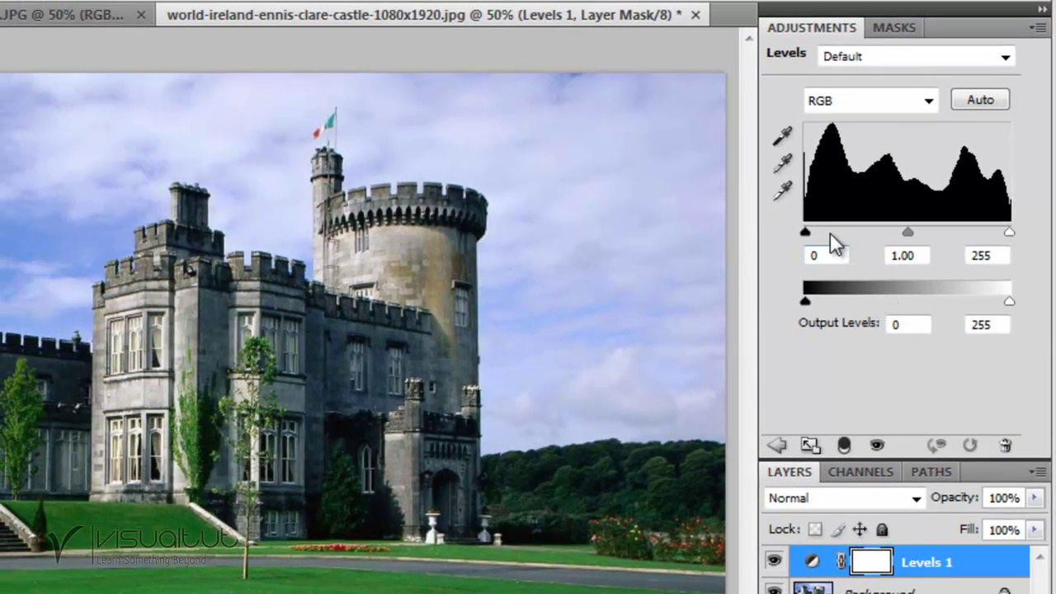
mouse_move(806, 231)
left_mouse_down()
mouse_move(815, 231)
mouse_move(805, 232)
left_mouse_up()
left_click(815, 256)
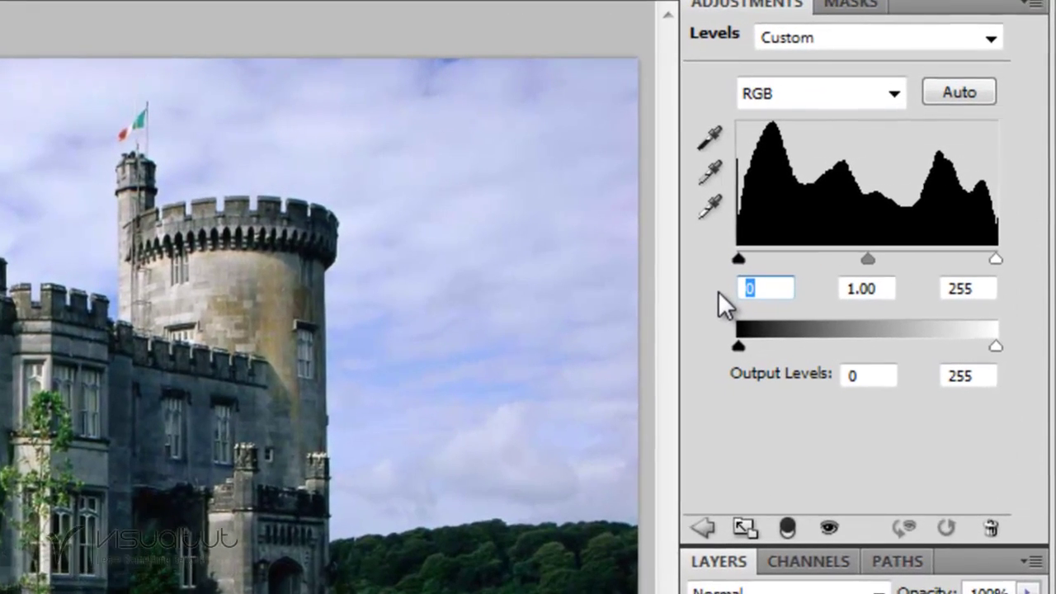
type("8")
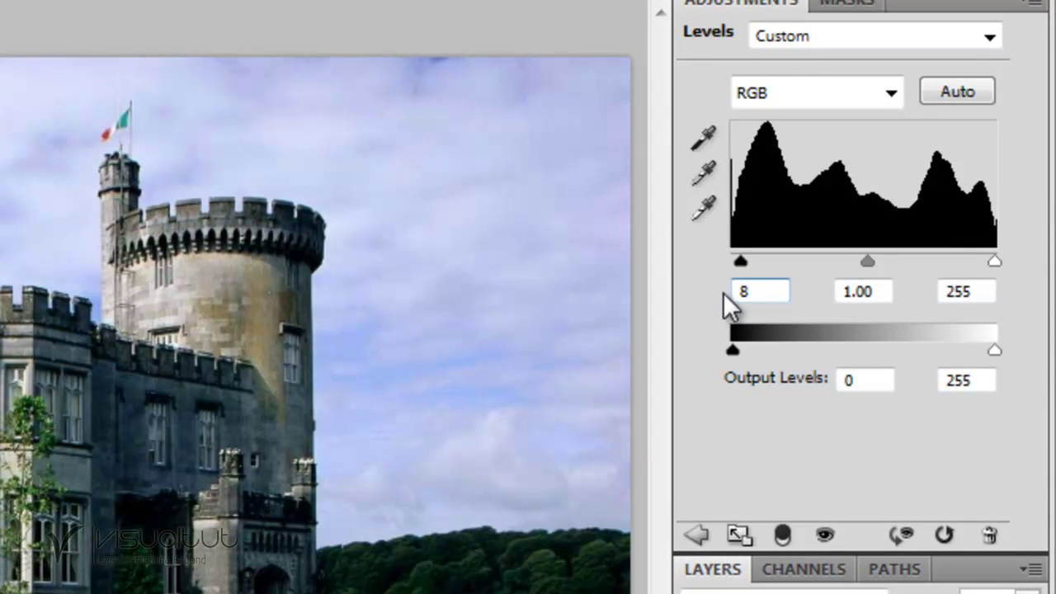
left_click(974, 289)
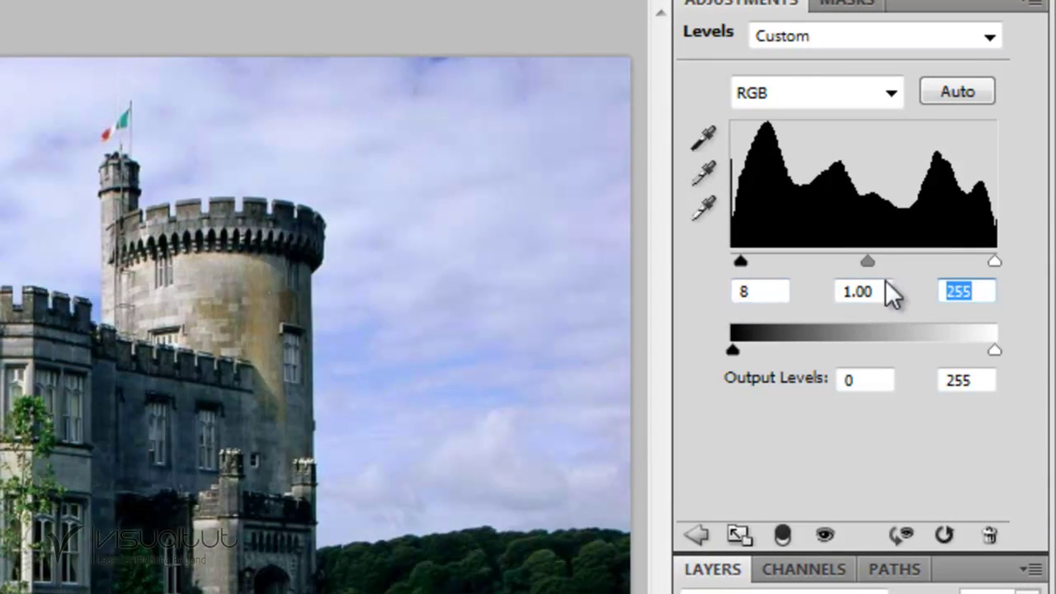
type("244")
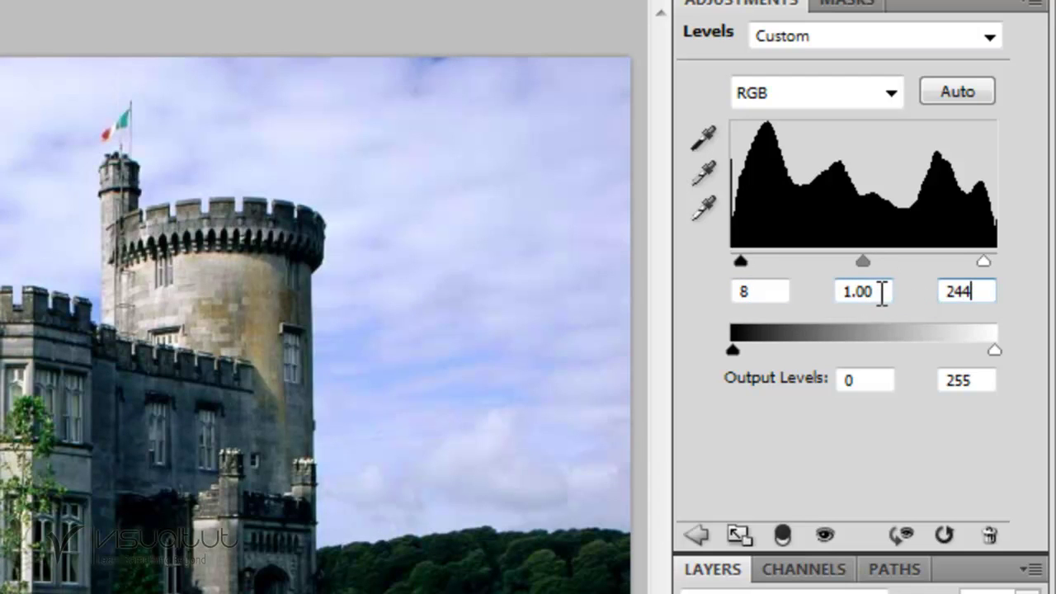
left_click_drag(882, 291, 817, 279)
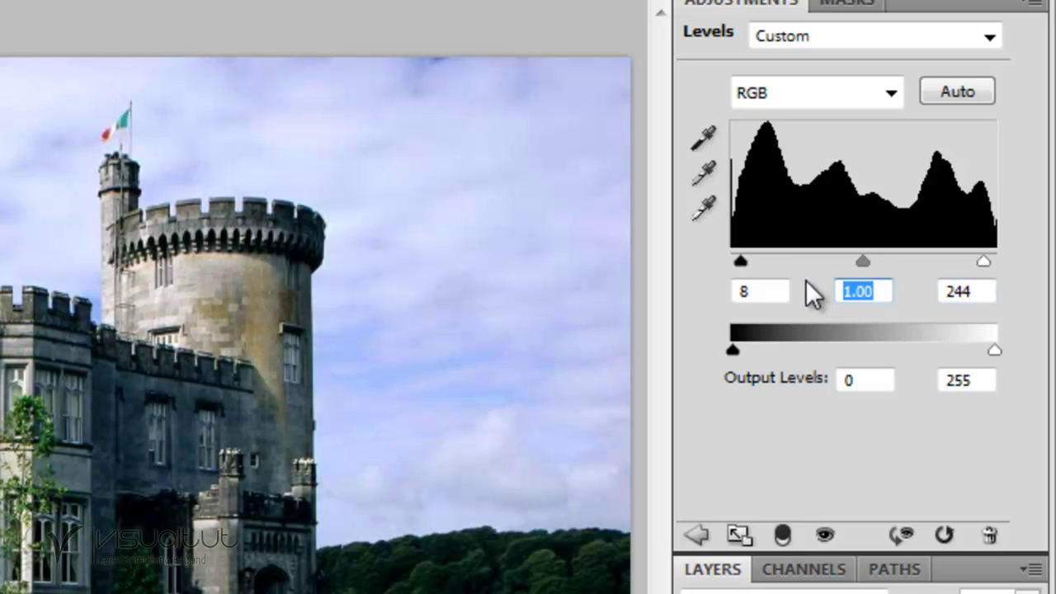
type("0.81")
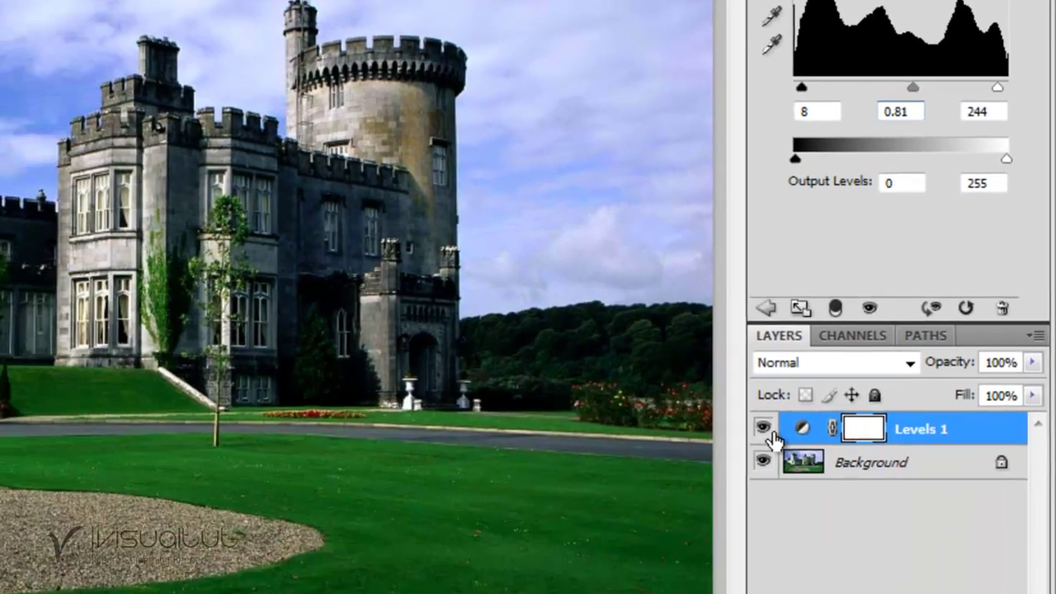
left_click(786, 356)
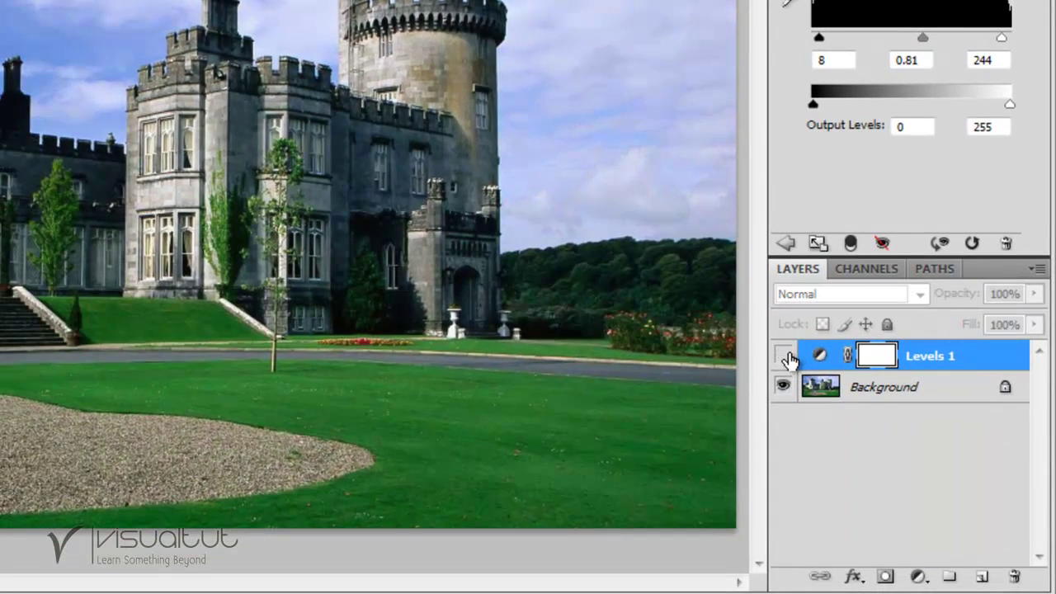
left_click(785, 356)
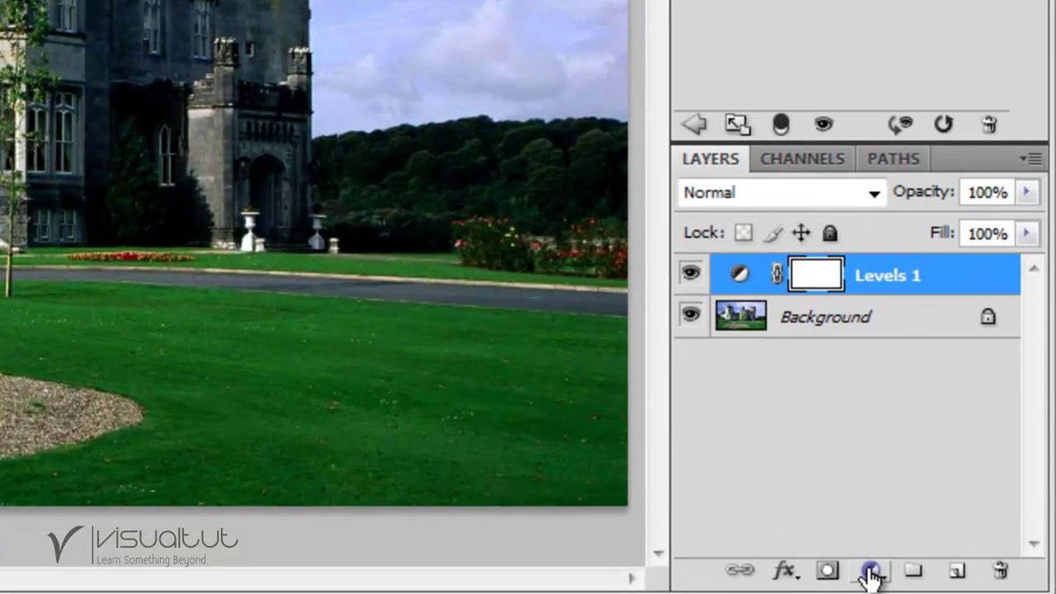
Add a Brightness/Contrast layer with Brightness 9 and Contrast -24, then compare before and after
left_click(872, 571)
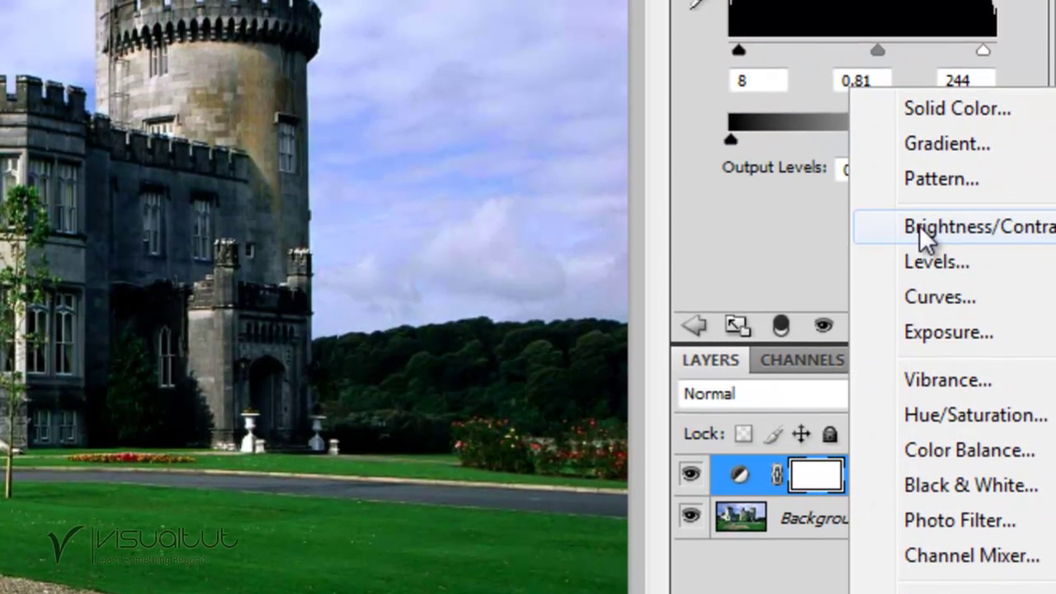
left_click(933, 192)
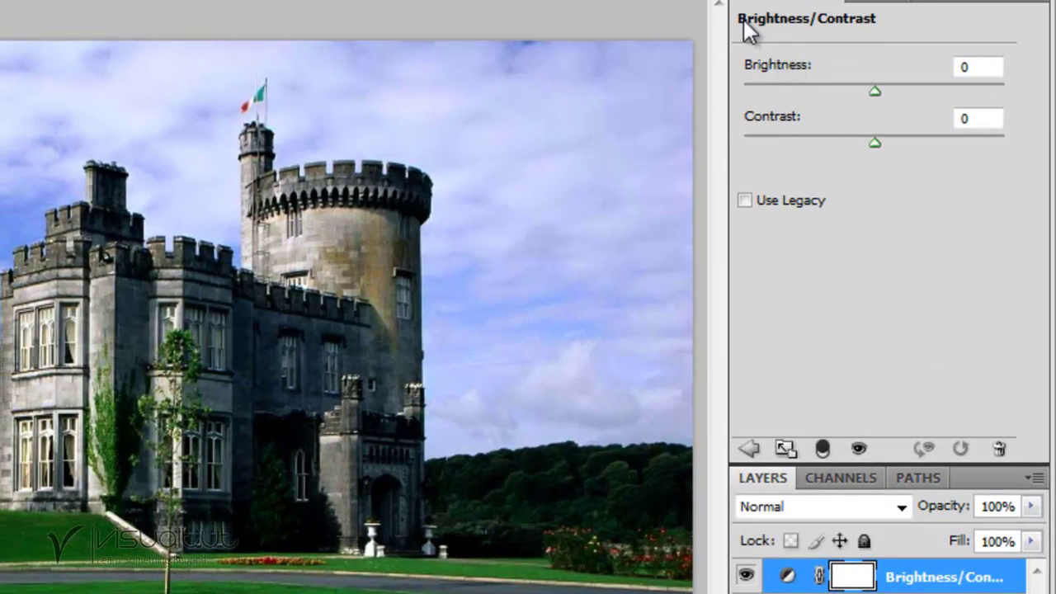
left_click(976, 67)
type("9")
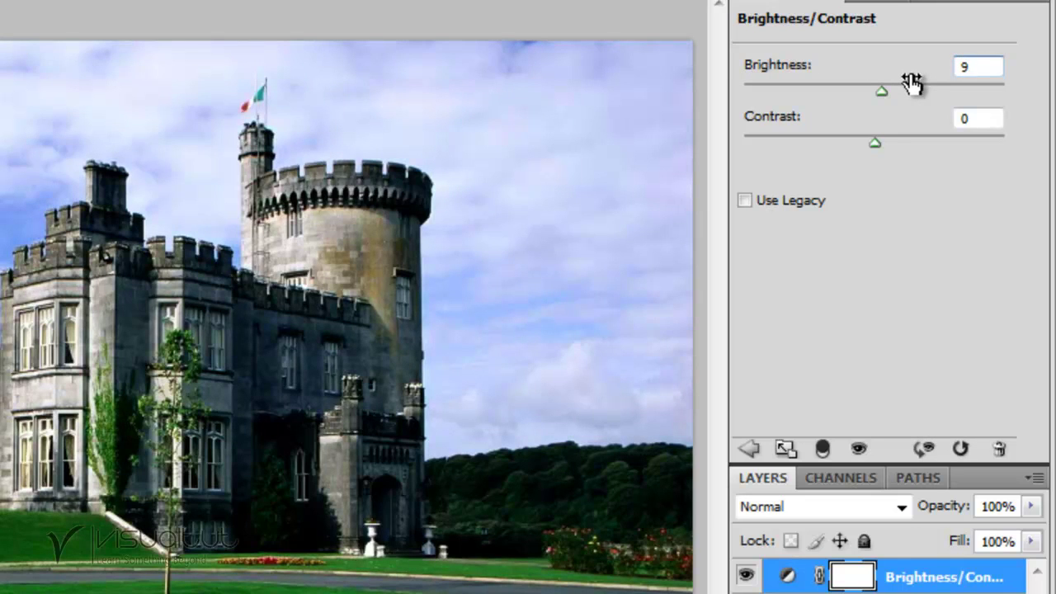
left_click(966, 118)
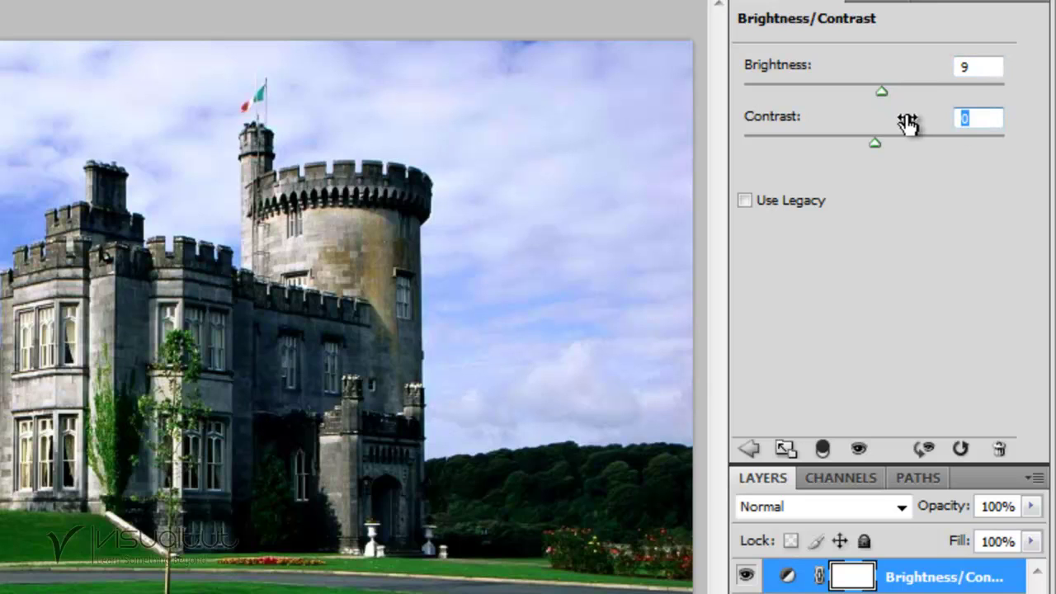
type("-24")
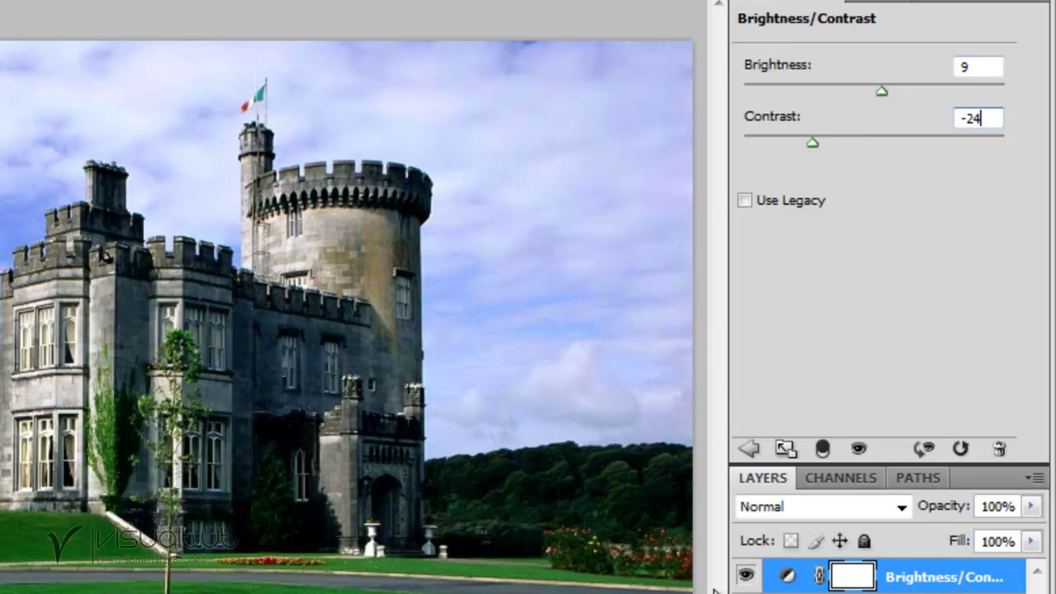
left_click(745, 577)
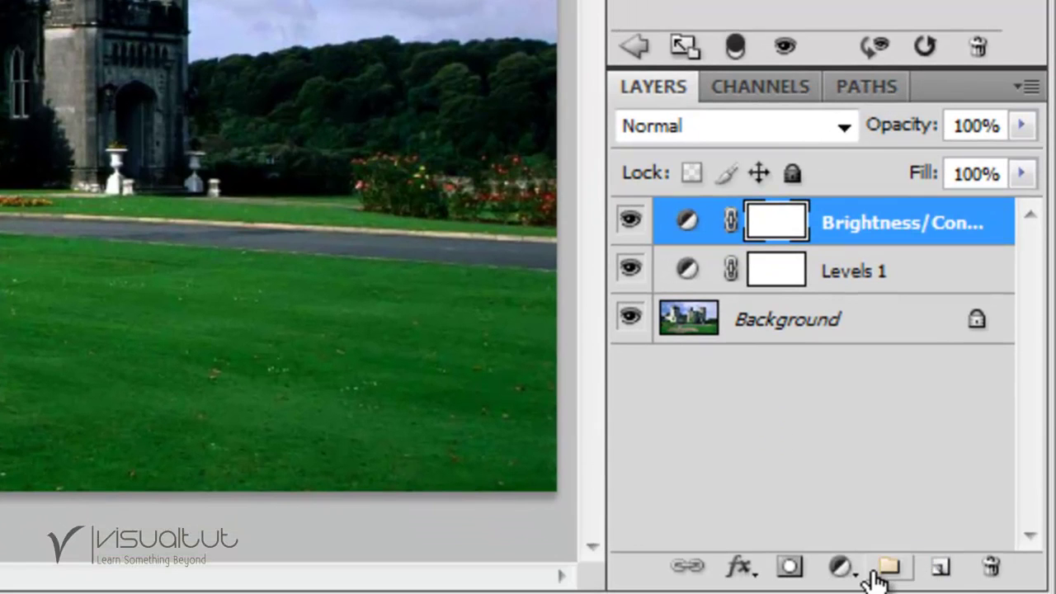
Add a Black & White adjustment layer with Reds -59, Yellows -6 and Greens -9
left_click(843, 566)
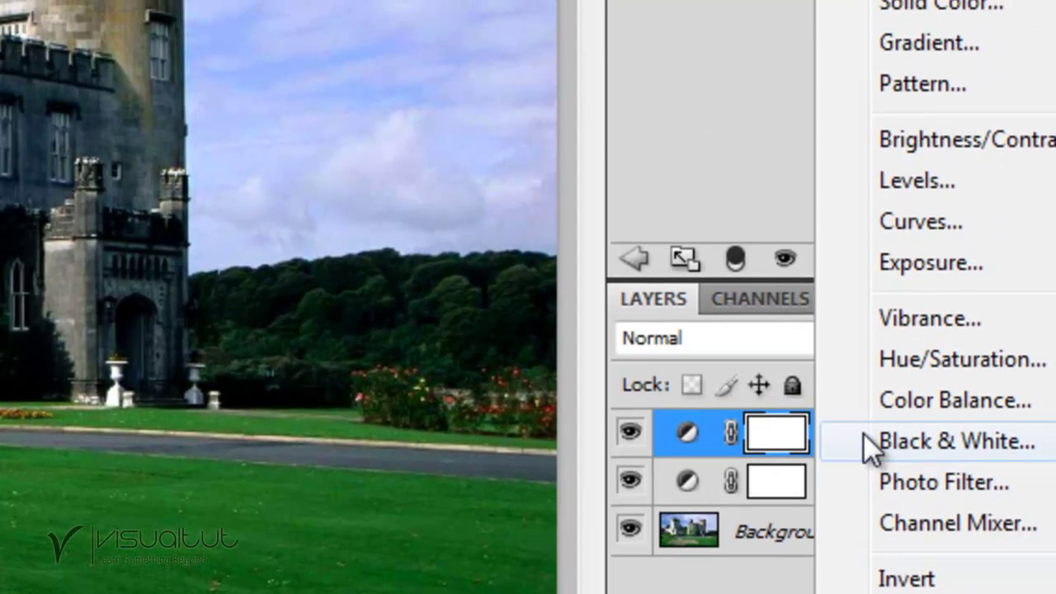
left_click(864, 437)
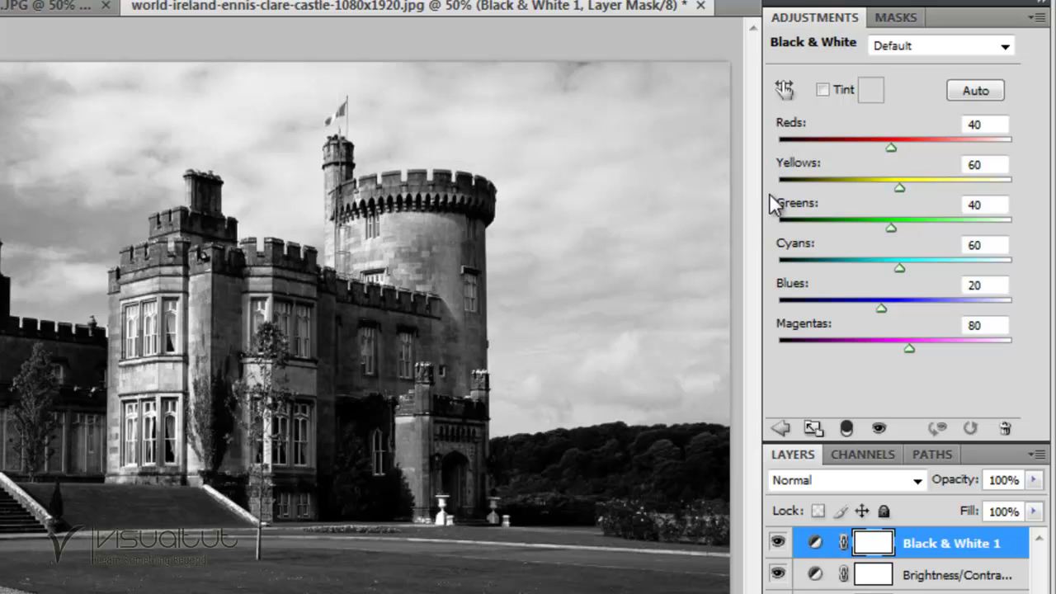
left_click(982, 123)
type("-")
type("59")
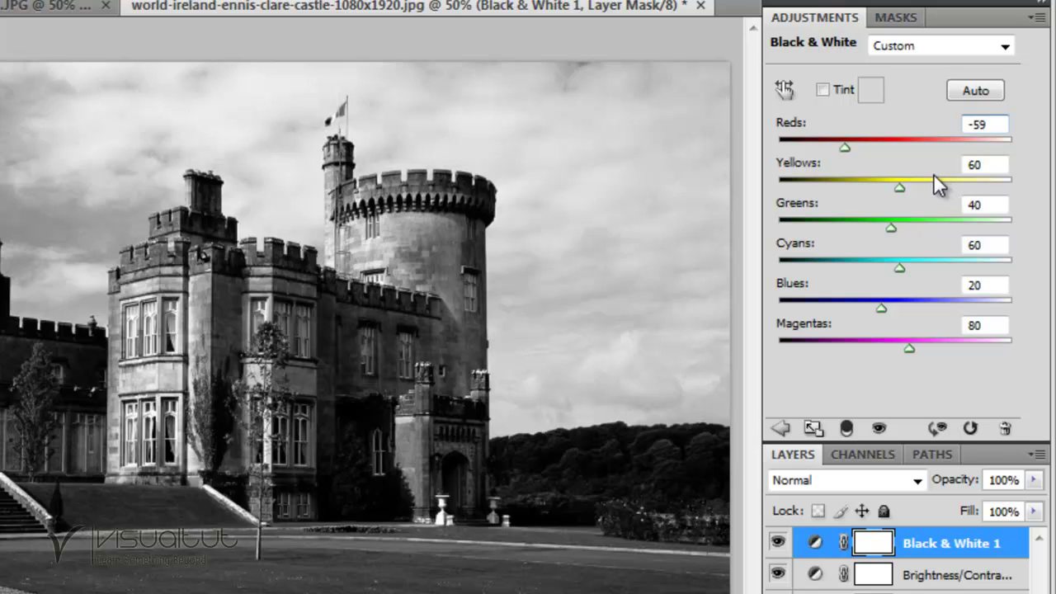
left_click(988, 164)
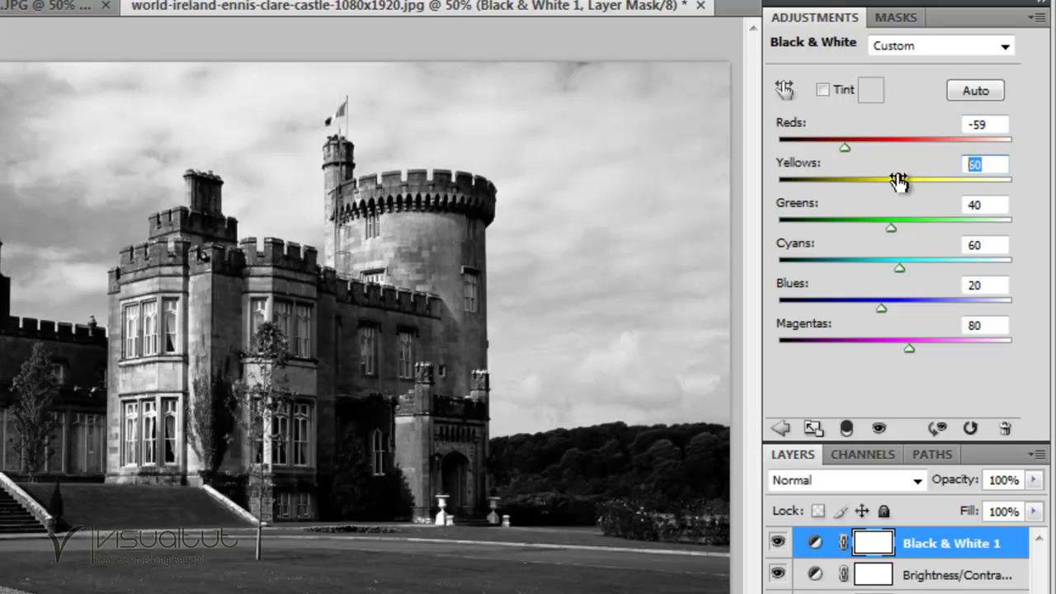
type("-6")
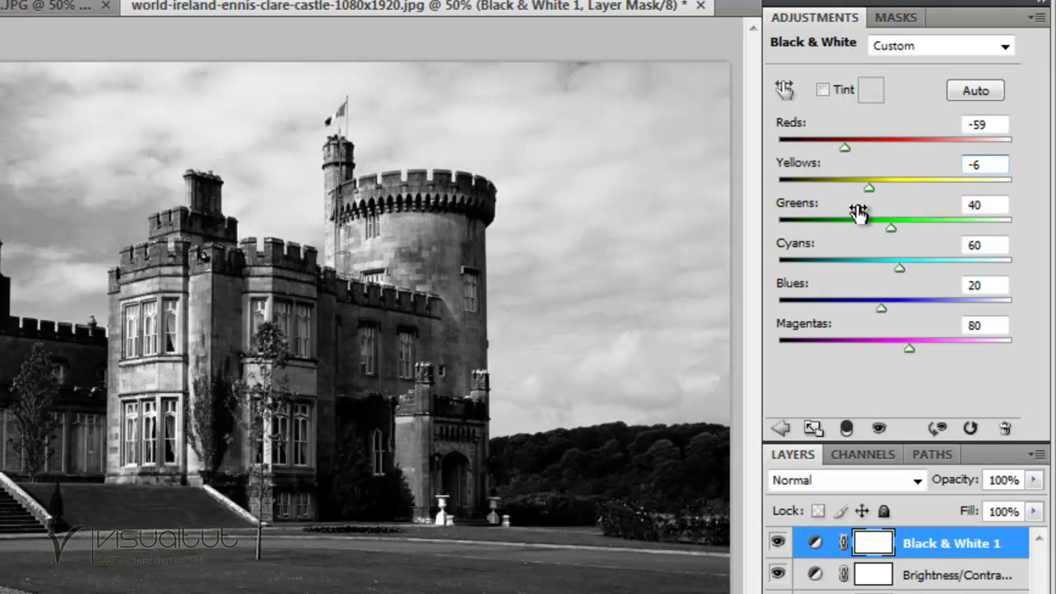
left_click(986, 205)
type("-")
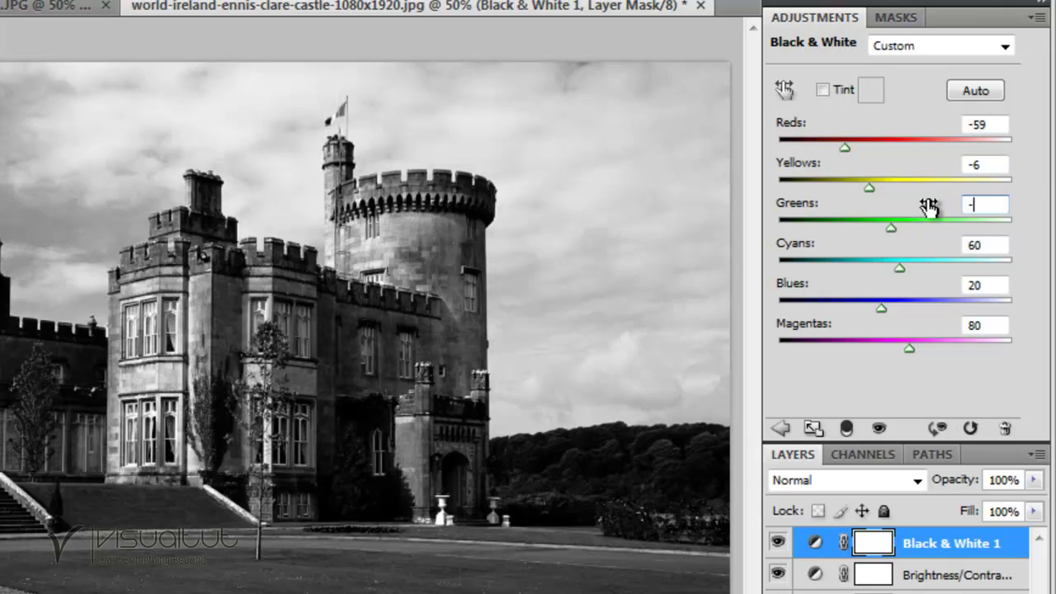
type("9")
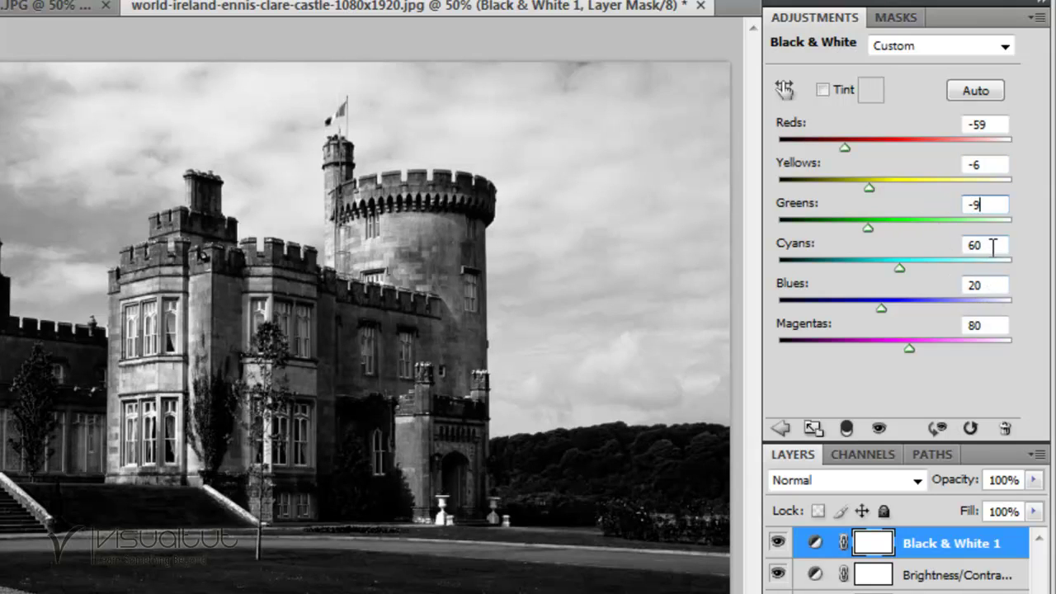
Set Cyans 4, Blues 20 and Magentas 23, toggling the layer to compare
key("Tab")
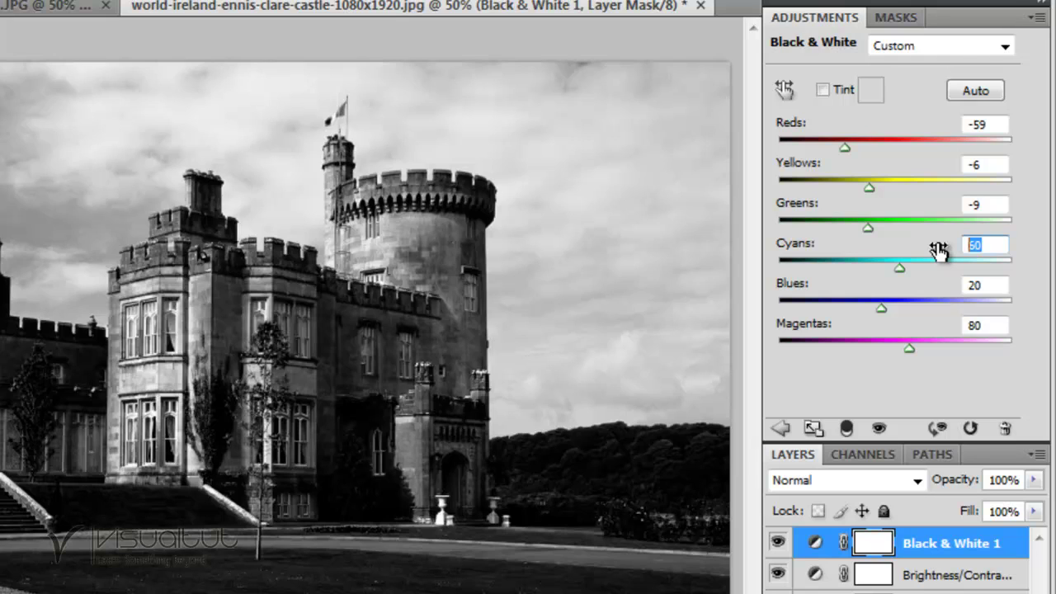
type("4")
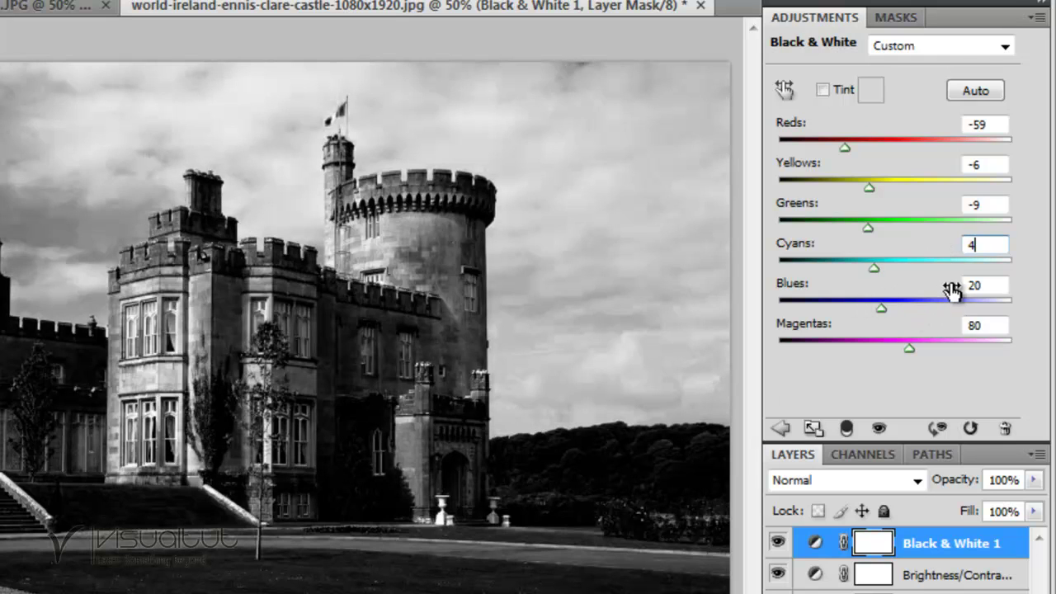
key("Tab")
type("2")
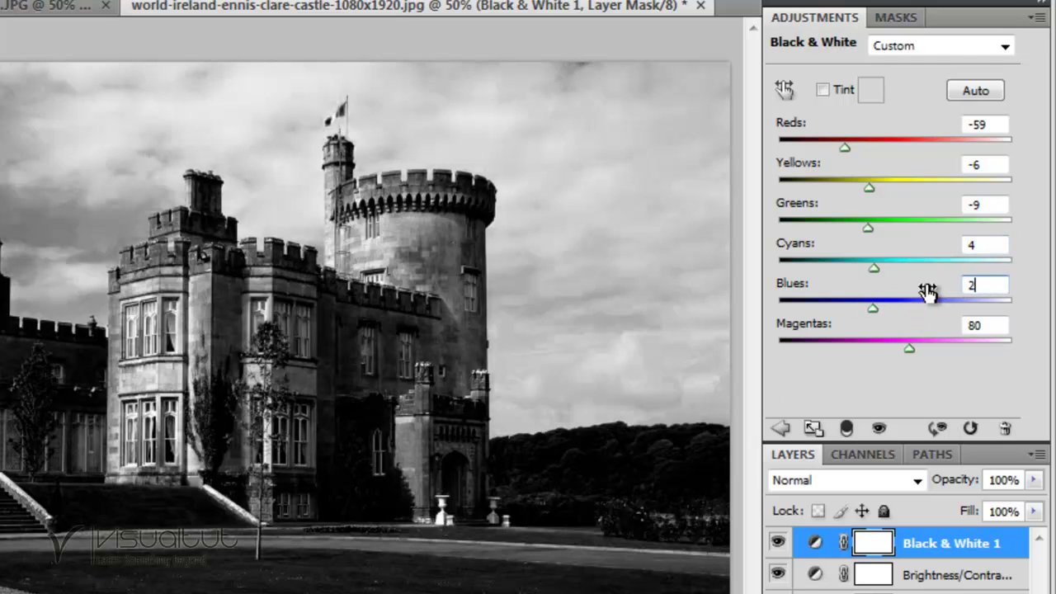
type("0")
key("Tab")
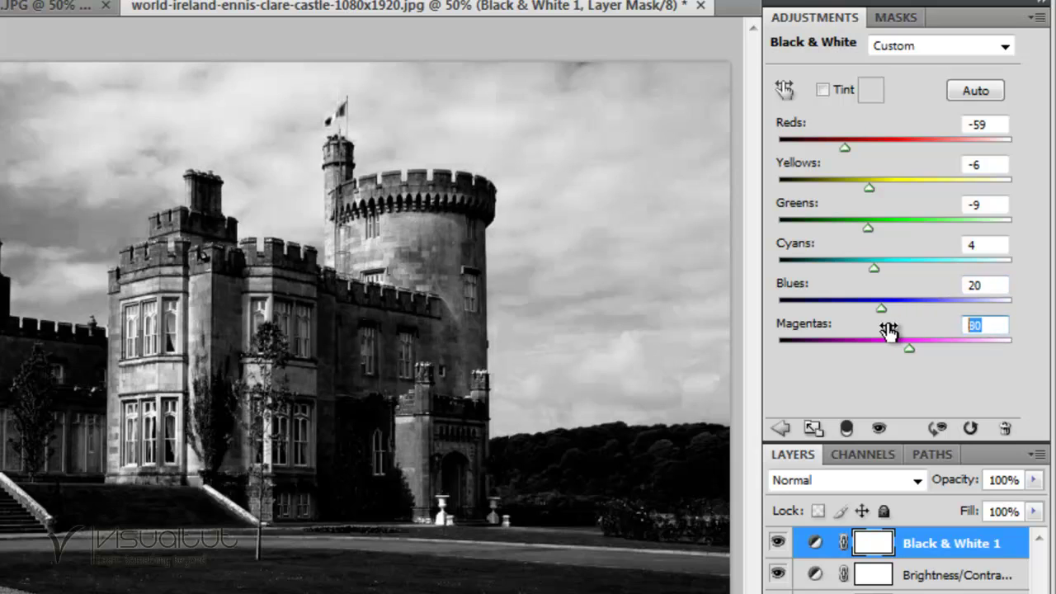
type("23")
left_click(778, 544)
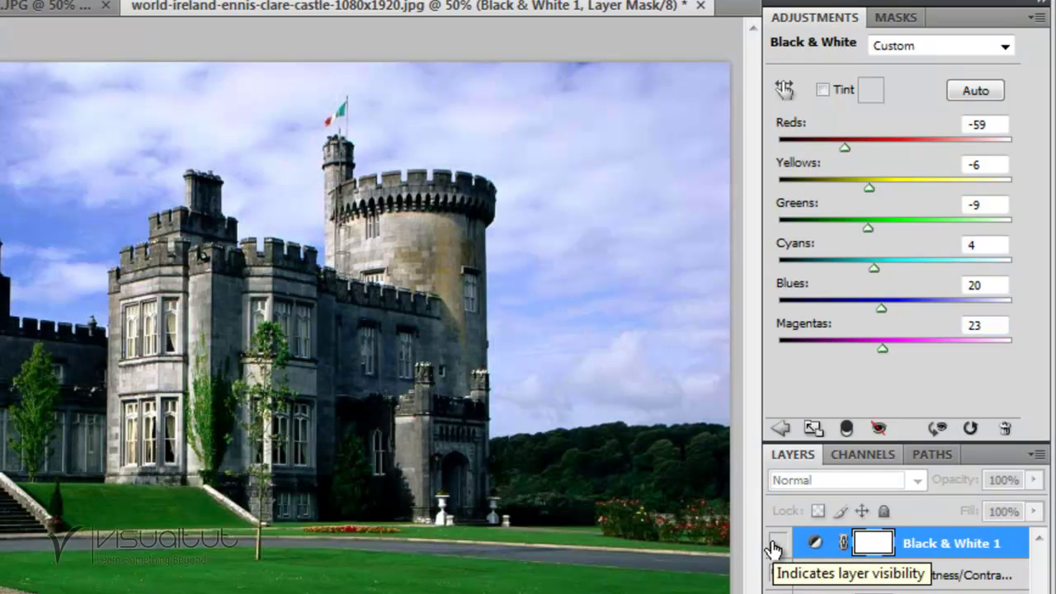
left_click(777, 544)
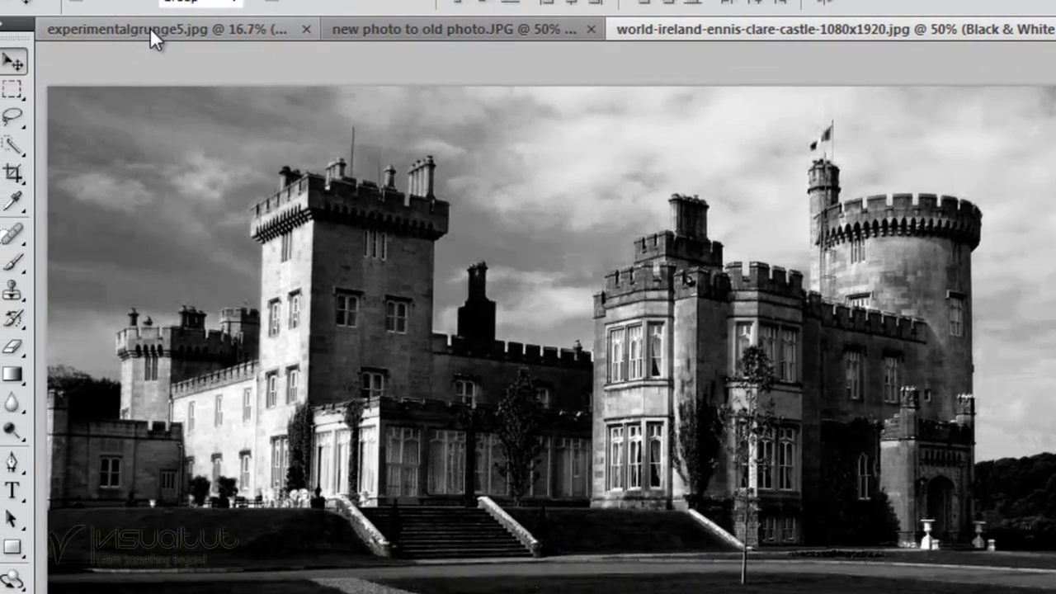
Select all of the experimentalgrunge5.jpg texture and copy it
left_click(150, 28)
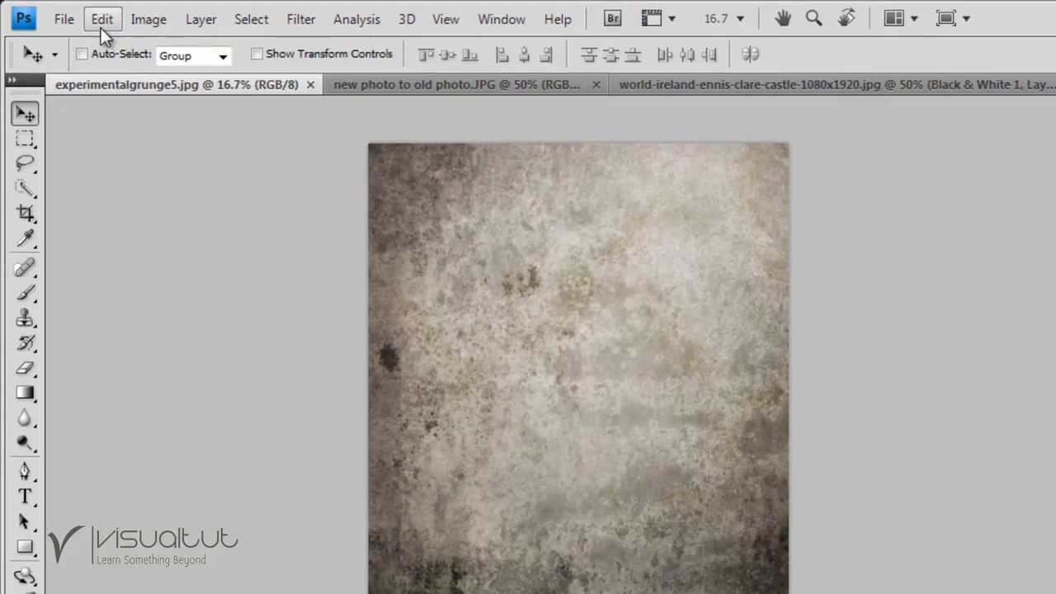
left_click(100, 22)
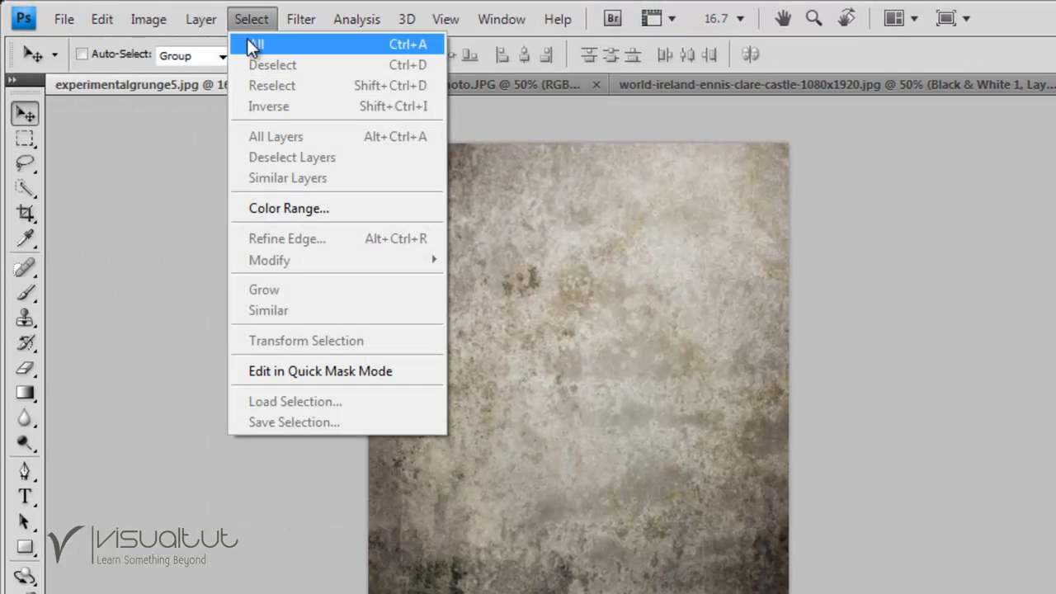
left_click(248, 43)
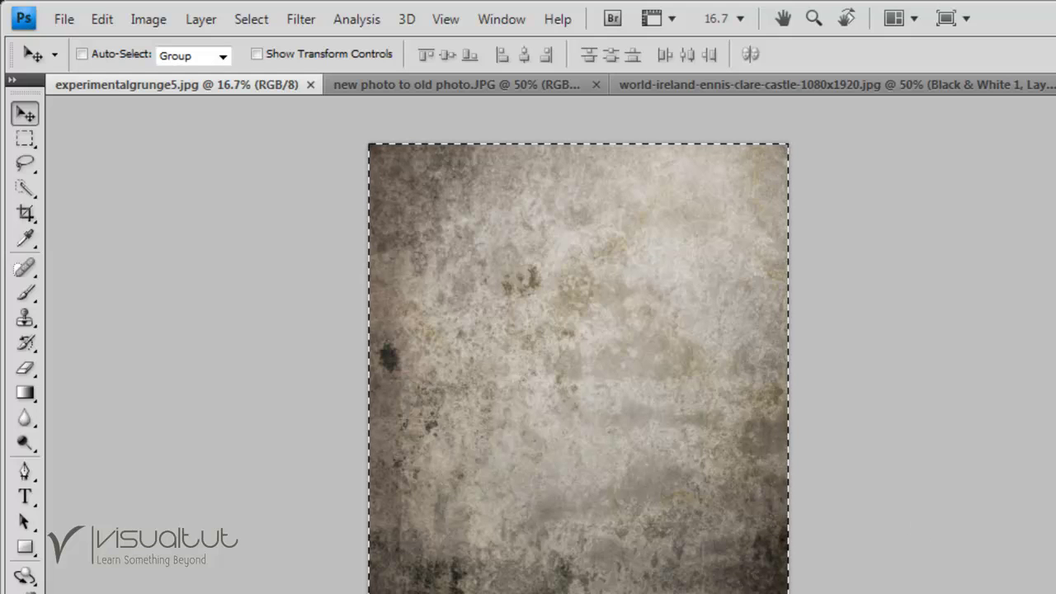
left_click(102, 19)
left_click(120, 166)
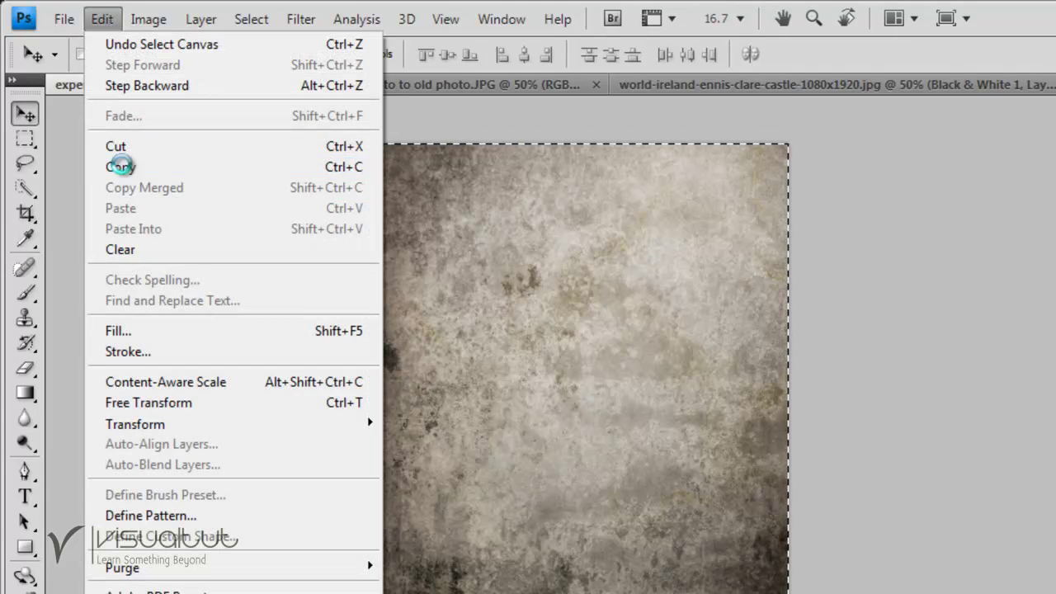
Paste the texture into the castle document as a new layer and fit it on screen
left_click(750, 84)
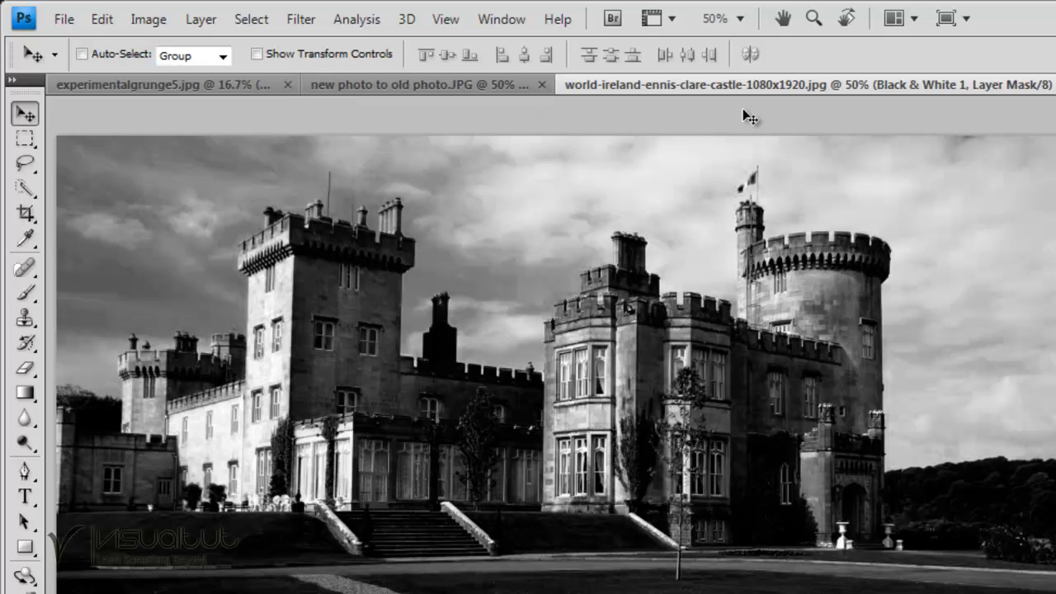
left_click(103, 19)
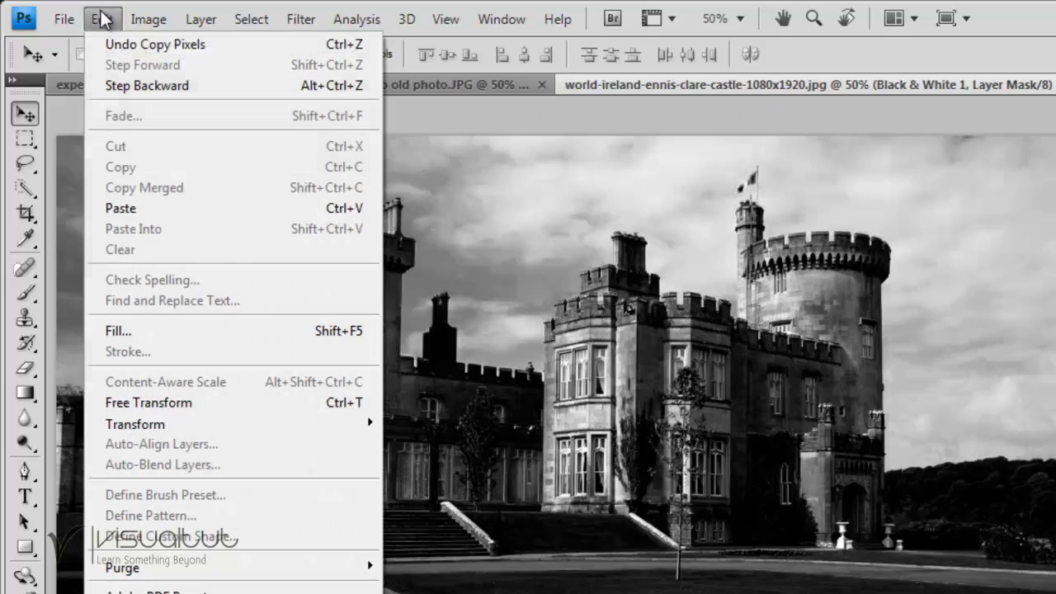
left_click(137, 208)
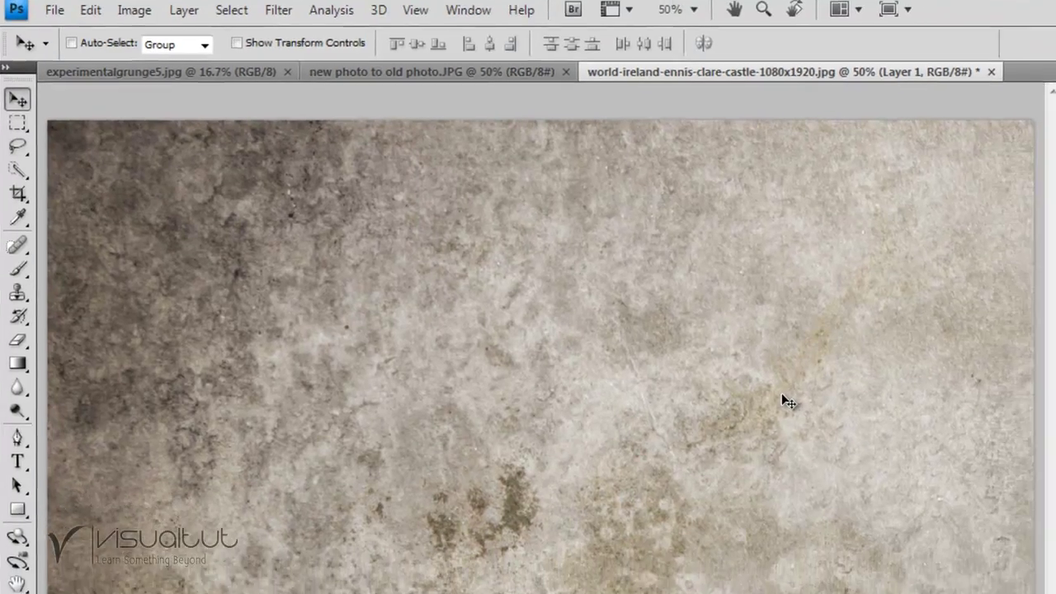
key("ctrl+0")
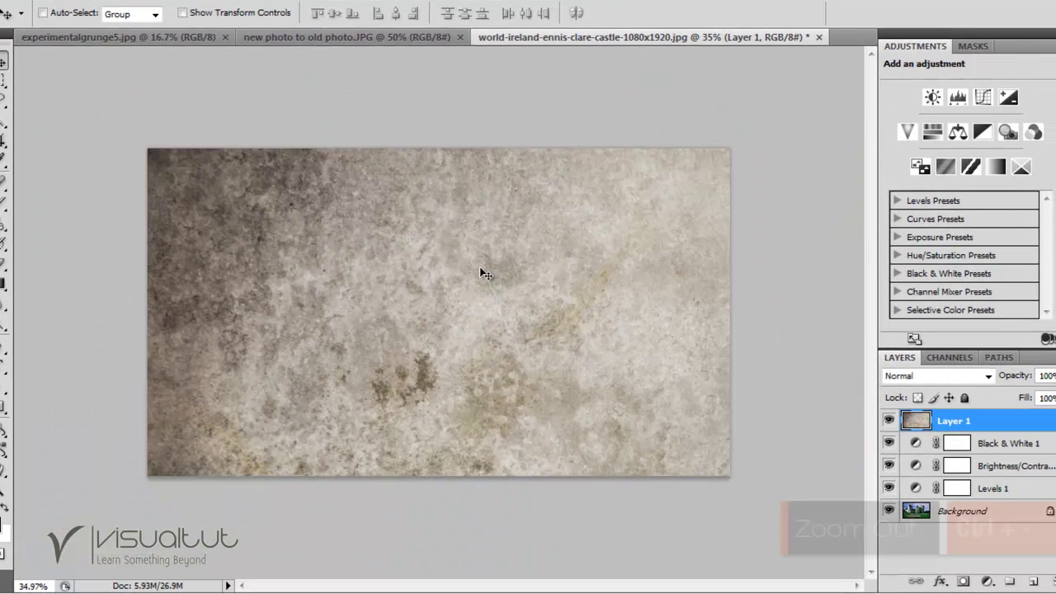
Scale Layer 1's texture to 63.6% and rotate it 90° to cover the castle canvas
key("ctrl+minus")
key("ctrl+minus")
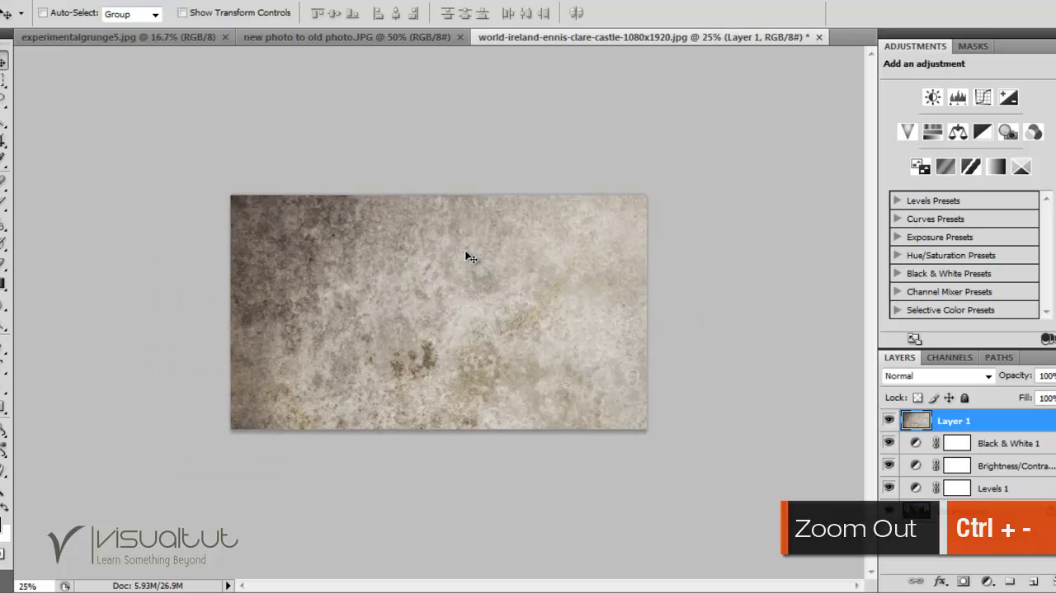
key("ctrl+t")
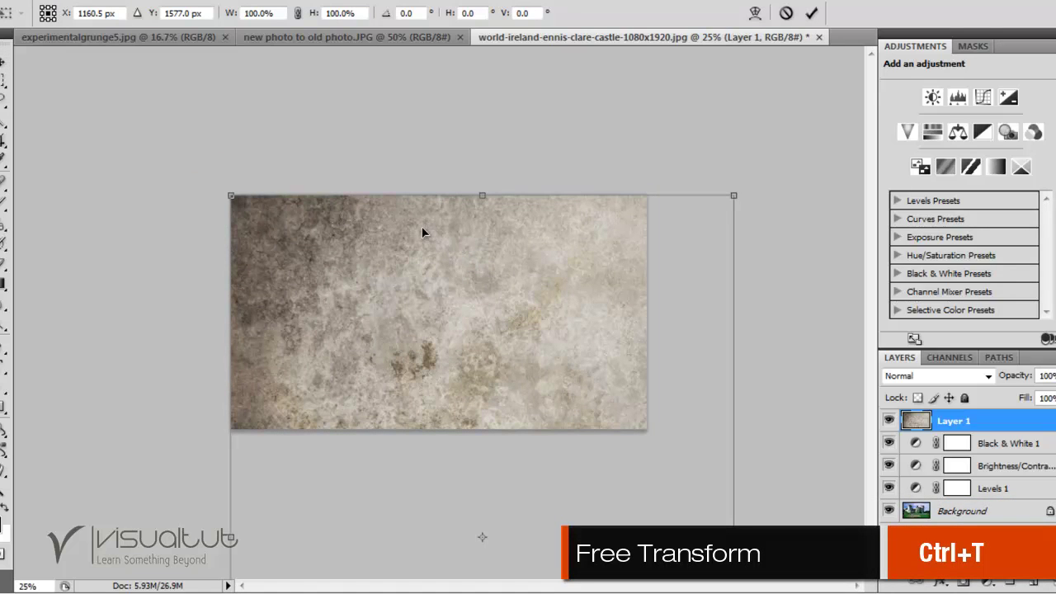
scroll(498, 238, "down", 1)
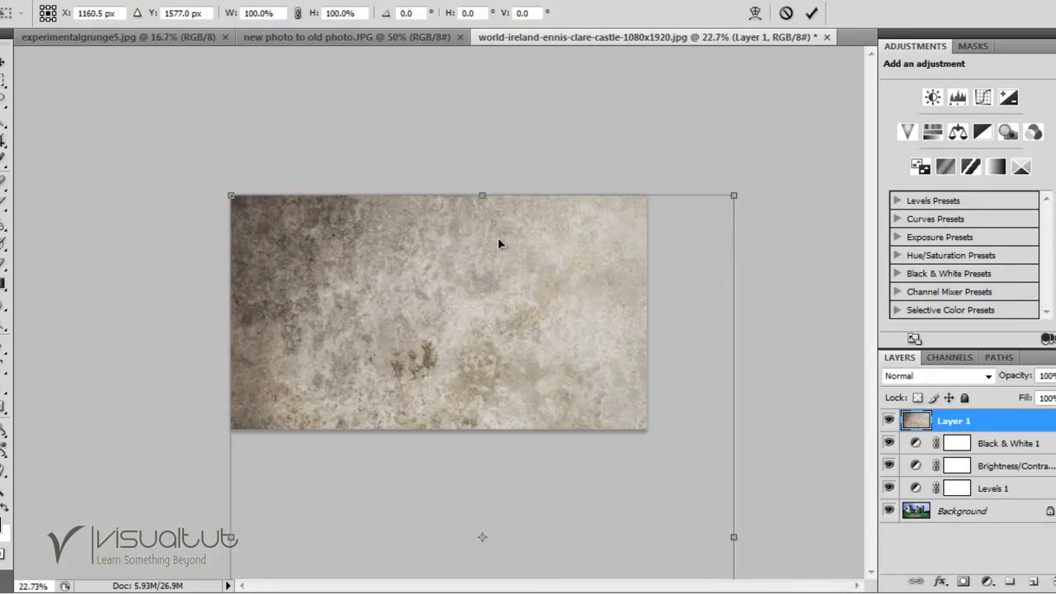
scroll(494, 234, "down", 2)
left_click_drag(508, 277, 489, 195)
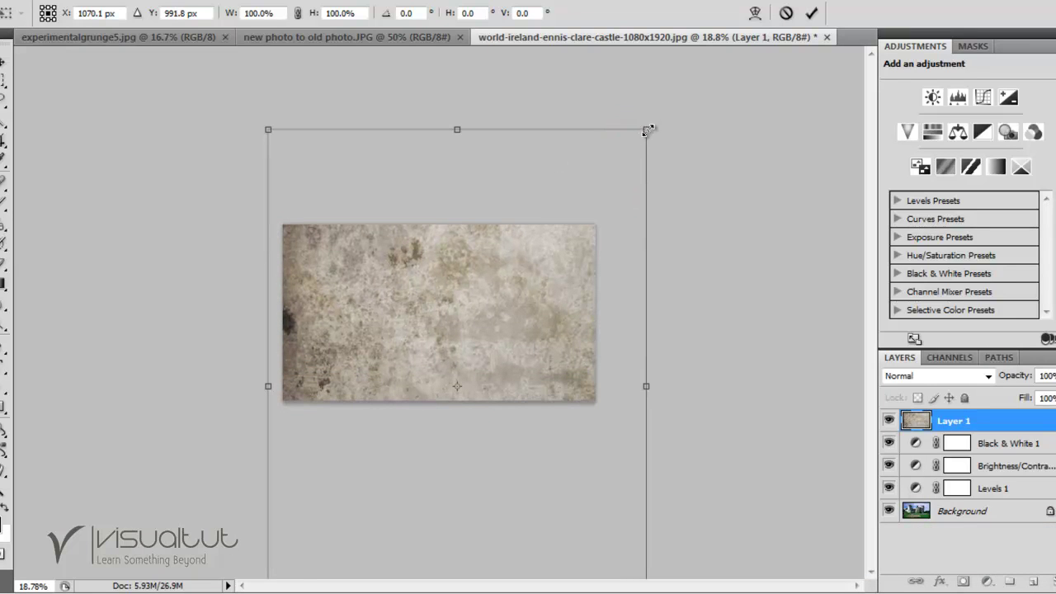
left_click_drag(646, 129, 607, 168)
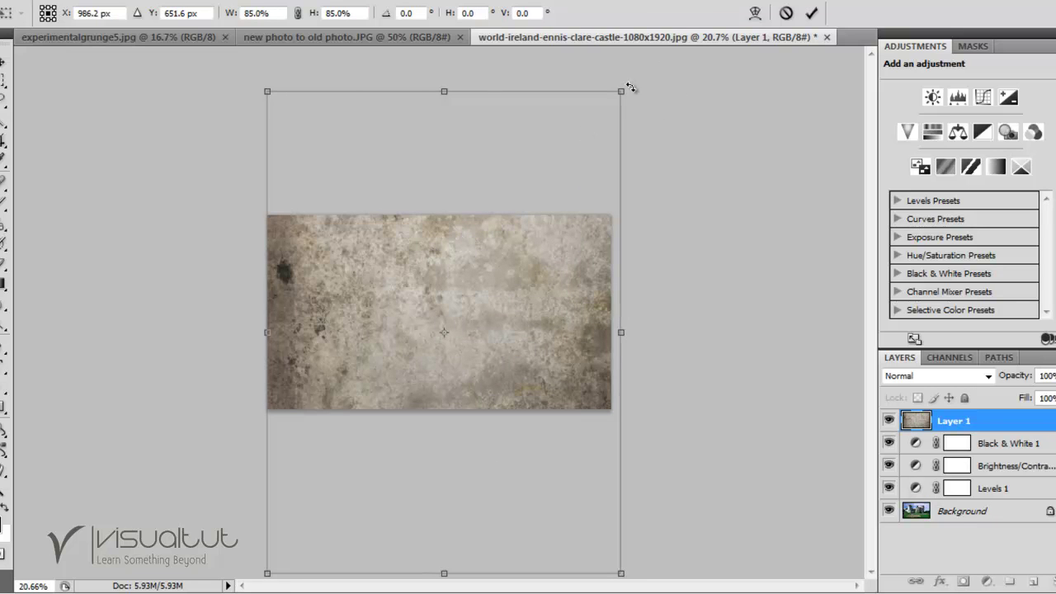
mouse_move(630, 87)
left_mouse_down()
mouse_move(711, 263)
mouse_move(719, 431)
mouse_move(695, 531)
mouse_move(693, 504)
mouse_move(625, 465)
left_mouse_up()
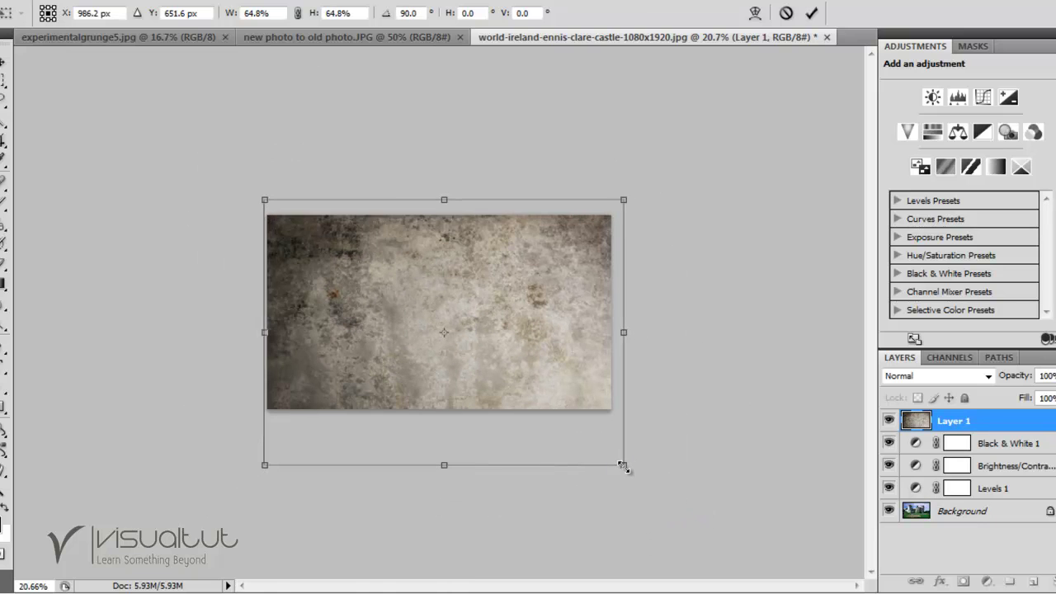
left_click_drag(495, 320, 485, 332)
double_click(484, 333)
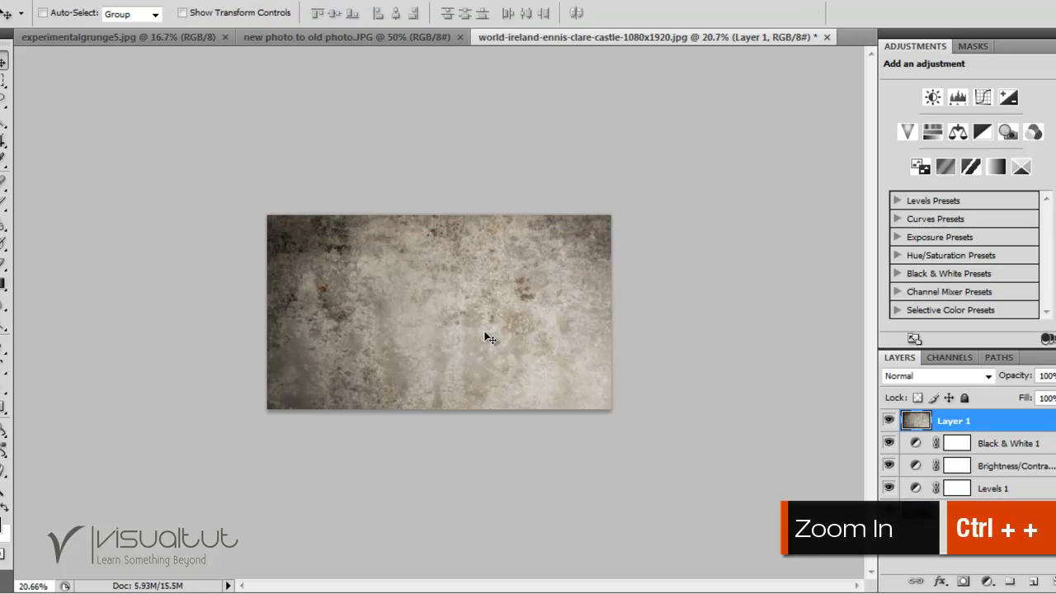
key("ctrl+plus")
key("ctrl+plus")
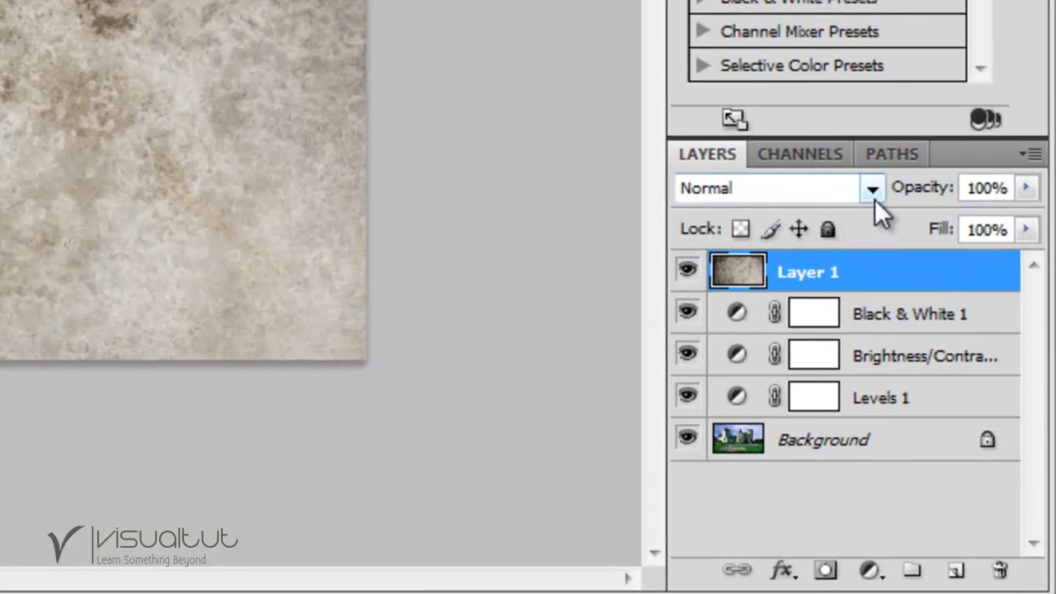
Set Layer 1's blend mode to Overlay, then select the Background layer
left_click(874, 199)
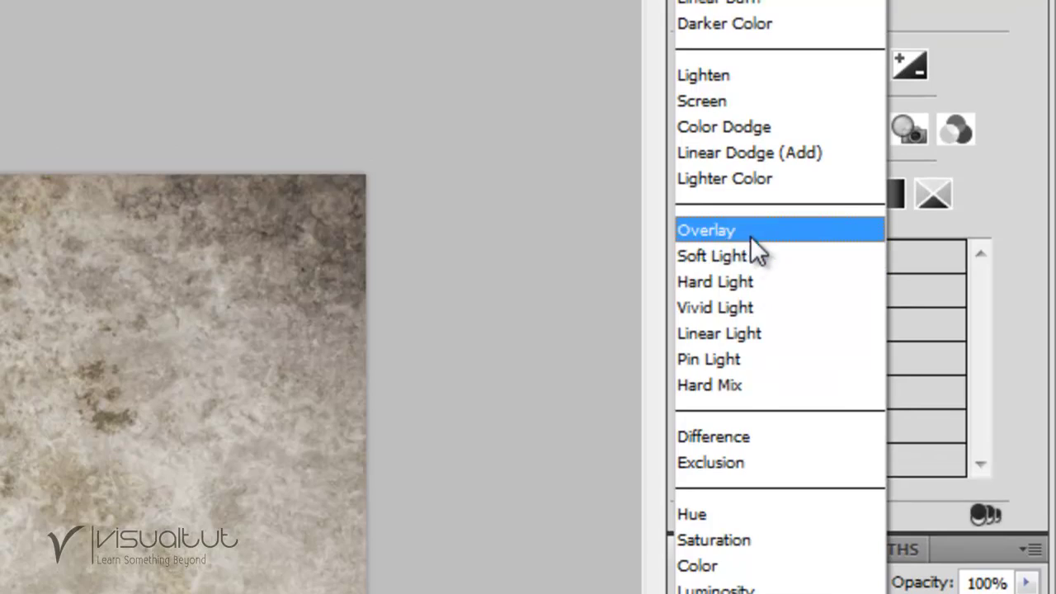
left_click(750, 236)
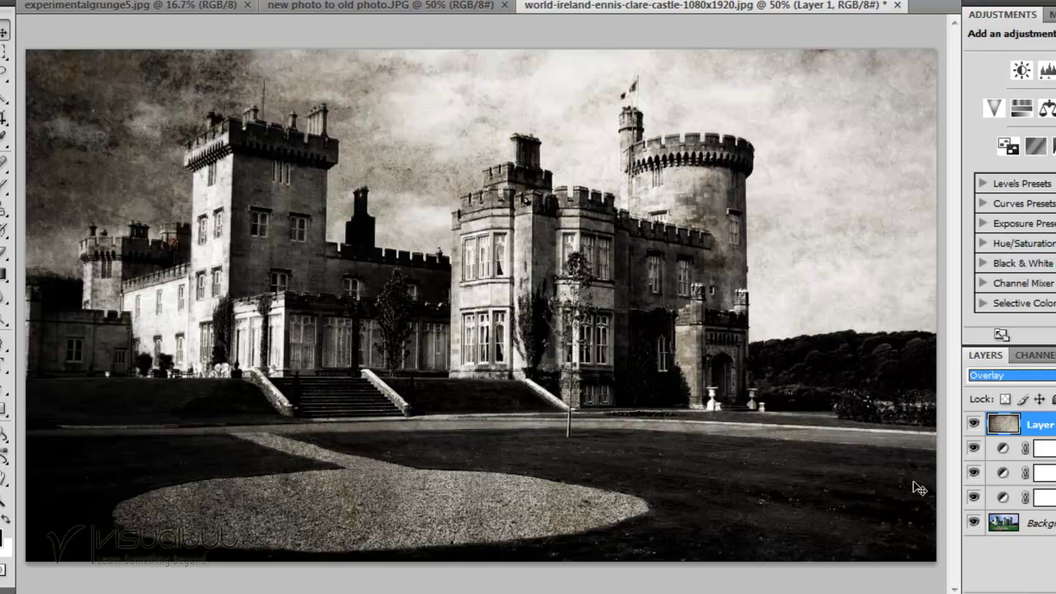
left_click(1019, 528)
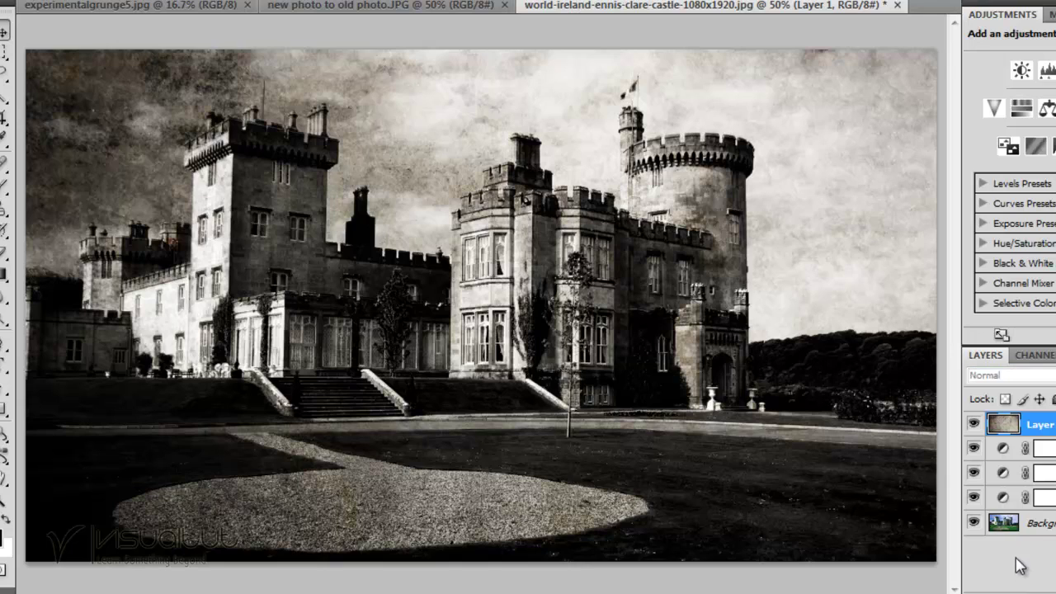
left_click(1013, 530)
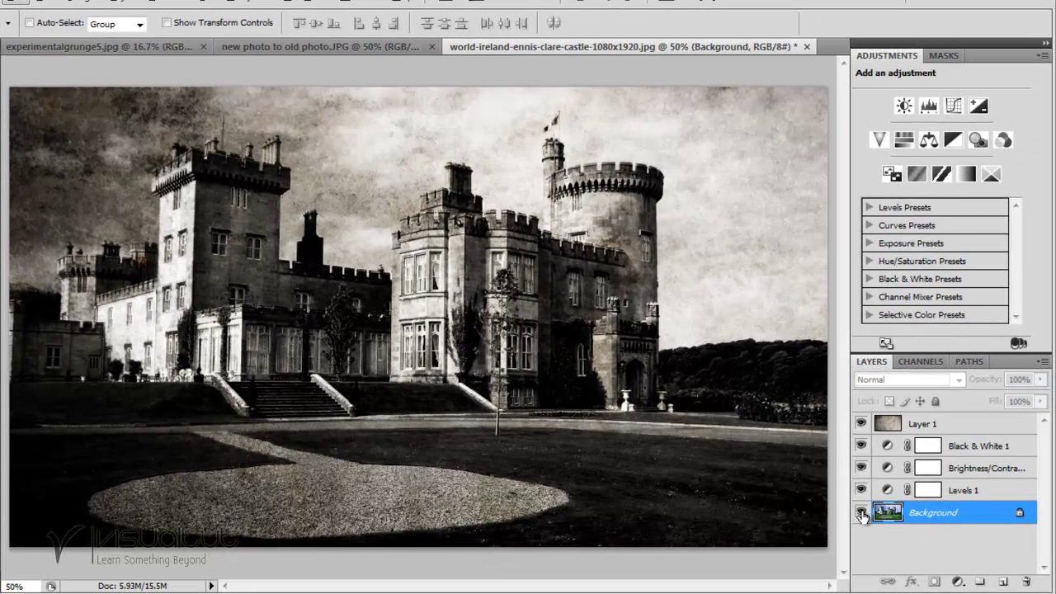
left_click(861, 513, "alt")
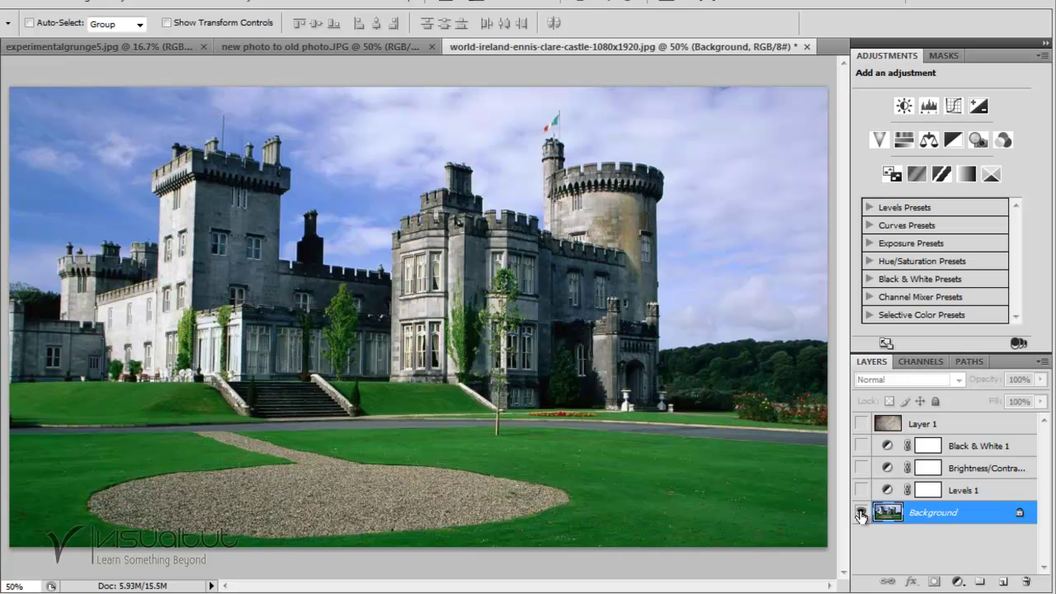
left_click(860, 513, "alt")
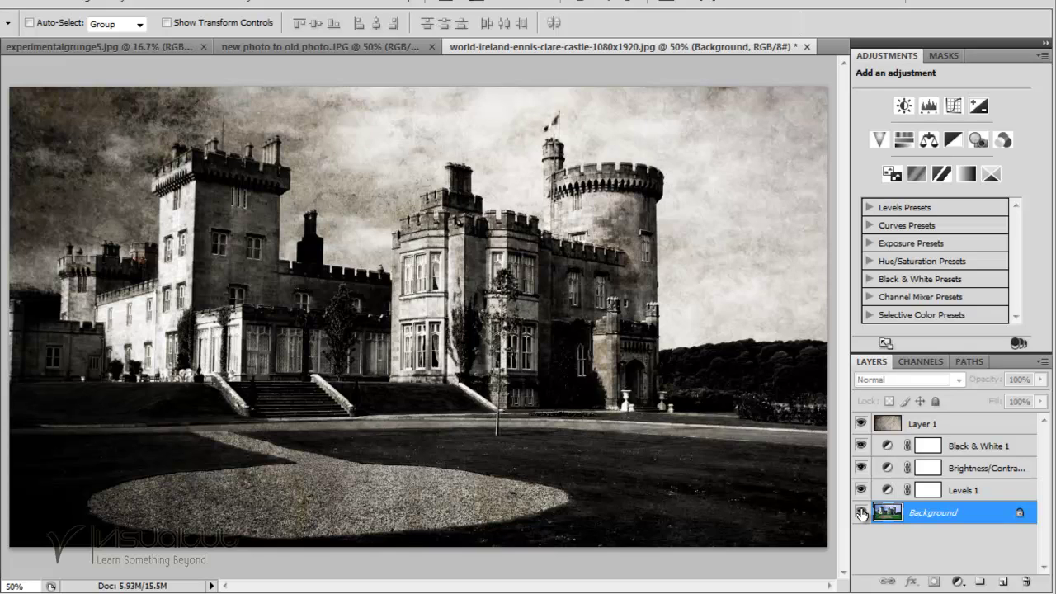
left_click(861, 513, "alt")
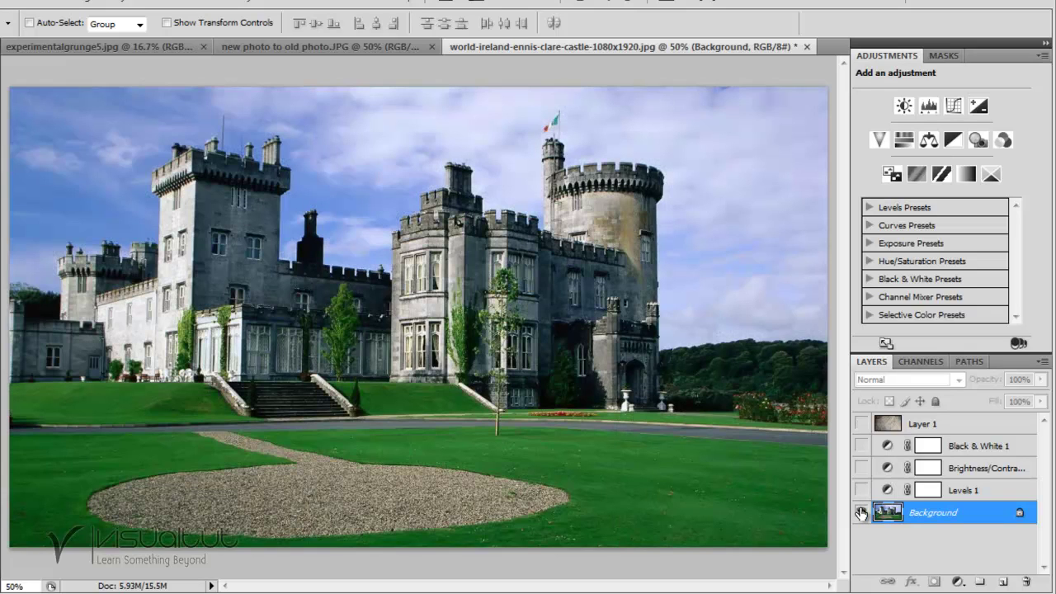
left_click(861, 514, "alt")
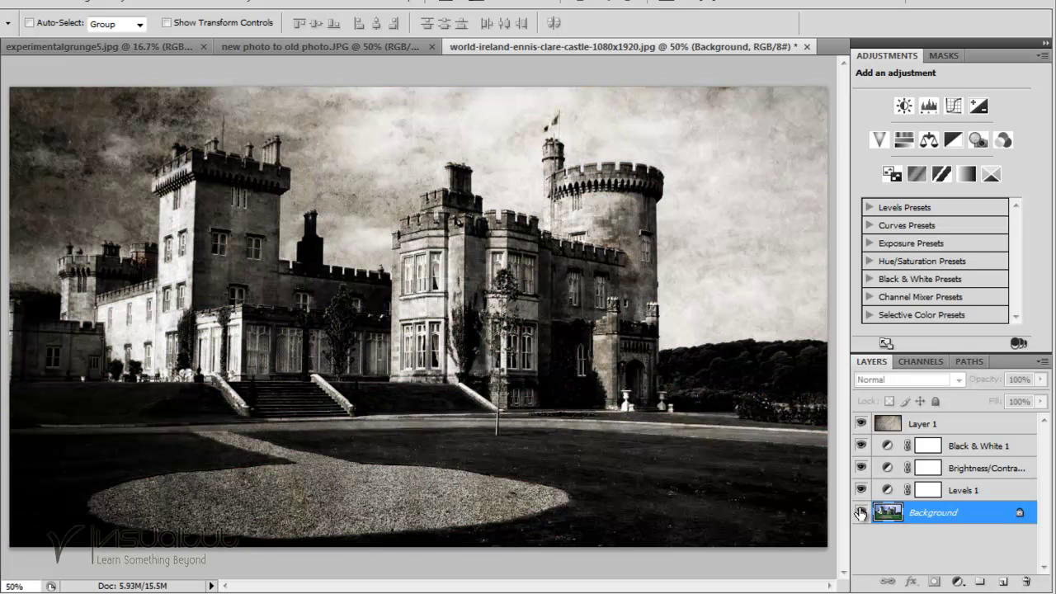